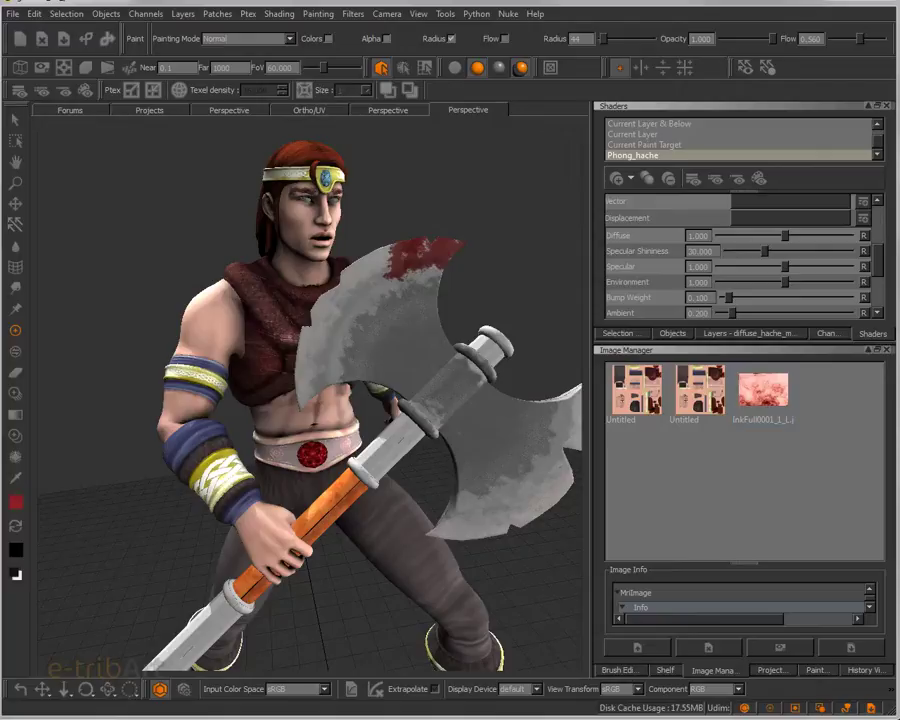
mouse_move(504, 428)
alt+mouse_down()
mouse_move(424, 424)
mouse_move(446, 460)
mouse_move(520, 428)
alt+mouse_up()
alt+drag(430, 440, 396, 386)
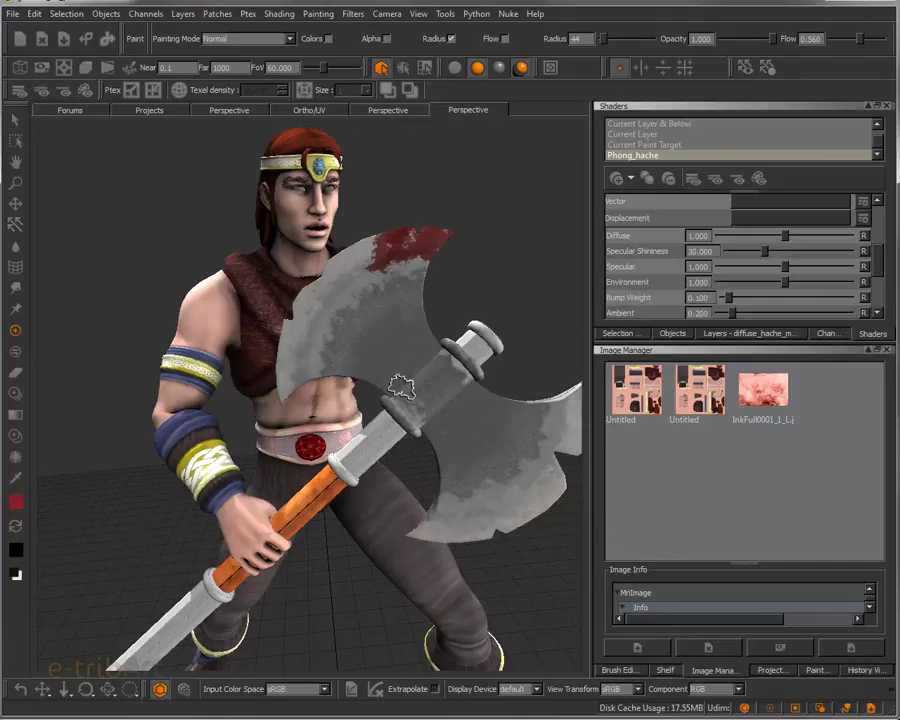
mouse_move(400, 385)
alt+mouse_down()
mouse_move(438, 392)
mouse_move(356, 397)
mouse_move(248, 224)
mouse_move(302, 164)
mouse_move(430, 384)
mouse_move(415, 385)
mouse_move(436, 354)
mouse_move(402, 378)
mouse_move(426, 378)
mouse_move(440, 395)
mouse_move(412, 352)
mouse_move(463, 418)
mouse_move(457, 405)
alt+mouse_up()
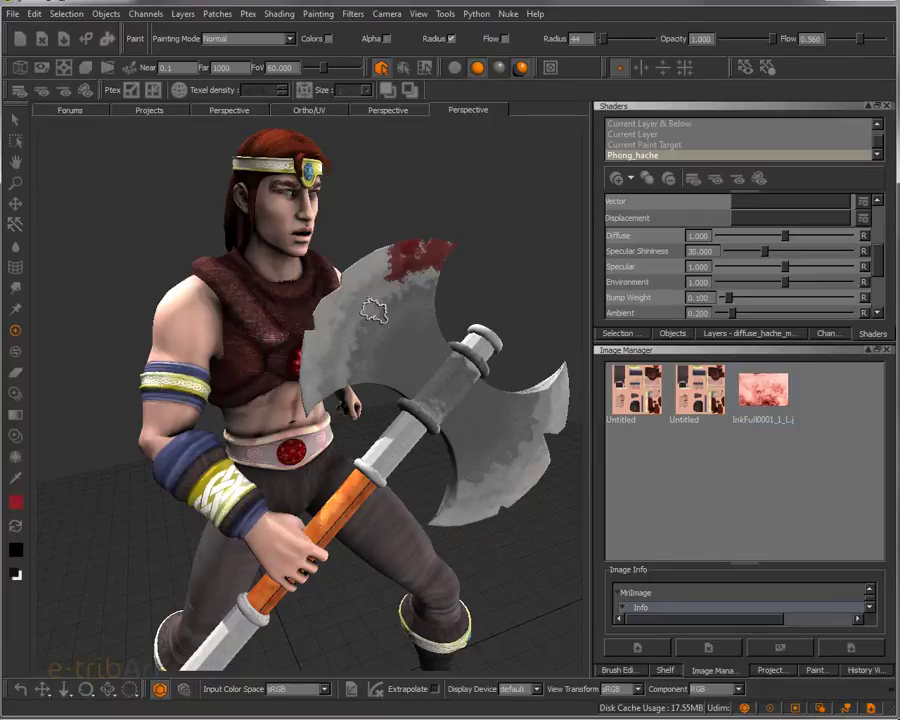
mouse_move(448, 377)
middle_down()
mouse_move(394, 362)
mouse_move(381, 383)
mouse_move(438, 428)
mouse_move(418, 368)
mouse_move(371, 399)
mouse_move(368, 390)
mouse_move(412, 362)
mouse_move(425, 317)
mouse_move(412, 262)
mouse_move(374, 371)
middle_up()
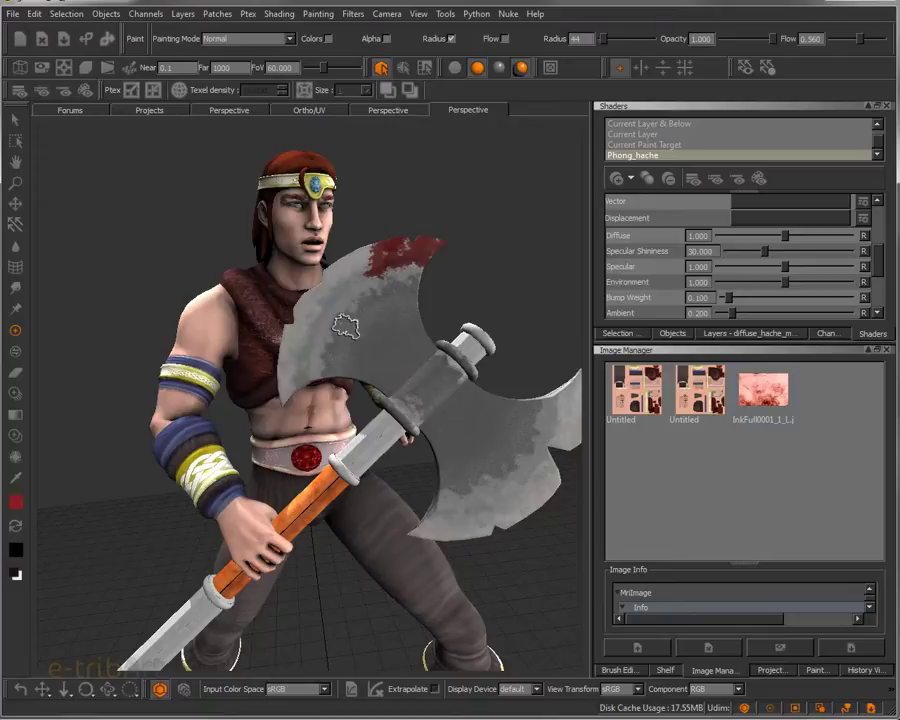
middle_drag(345, 325, 338, 363)
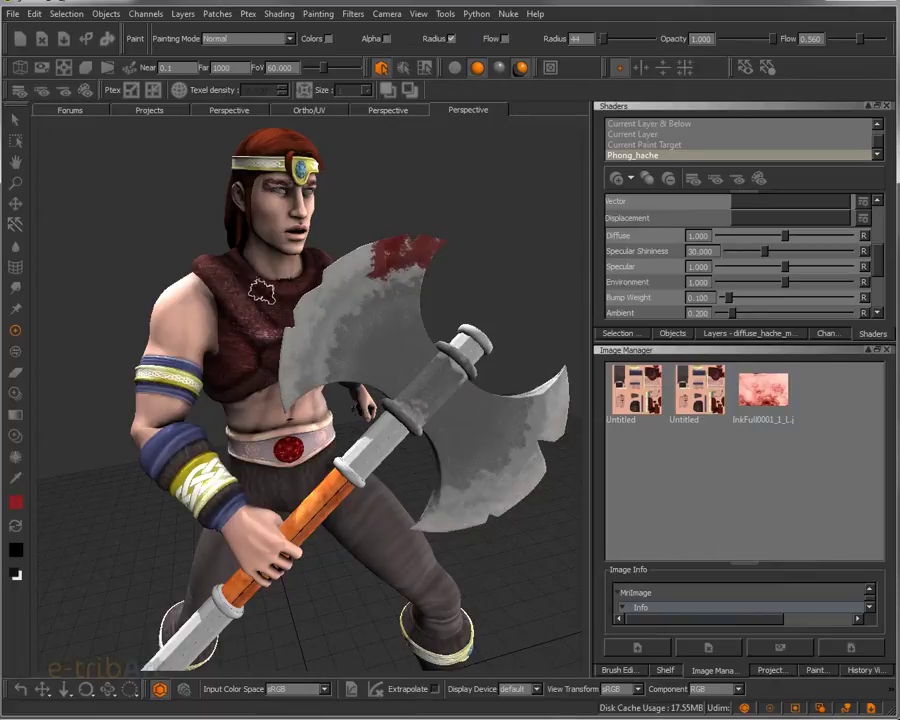
Check which object is selected and preview the projection mask over the model with masking colour shown, restoring the normal display.
click(13, 120)
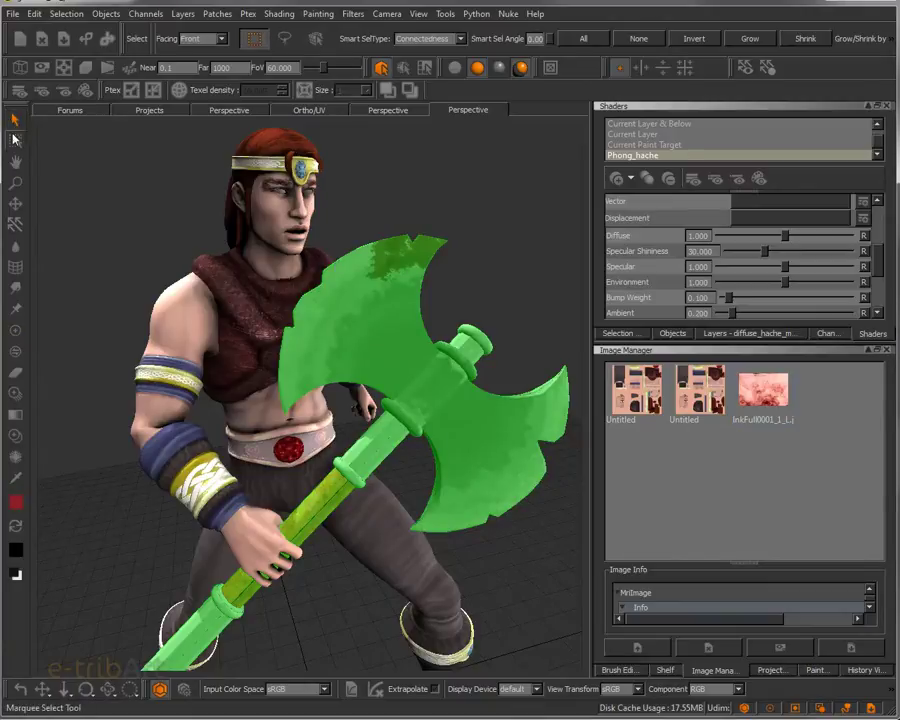
click(20, 332)
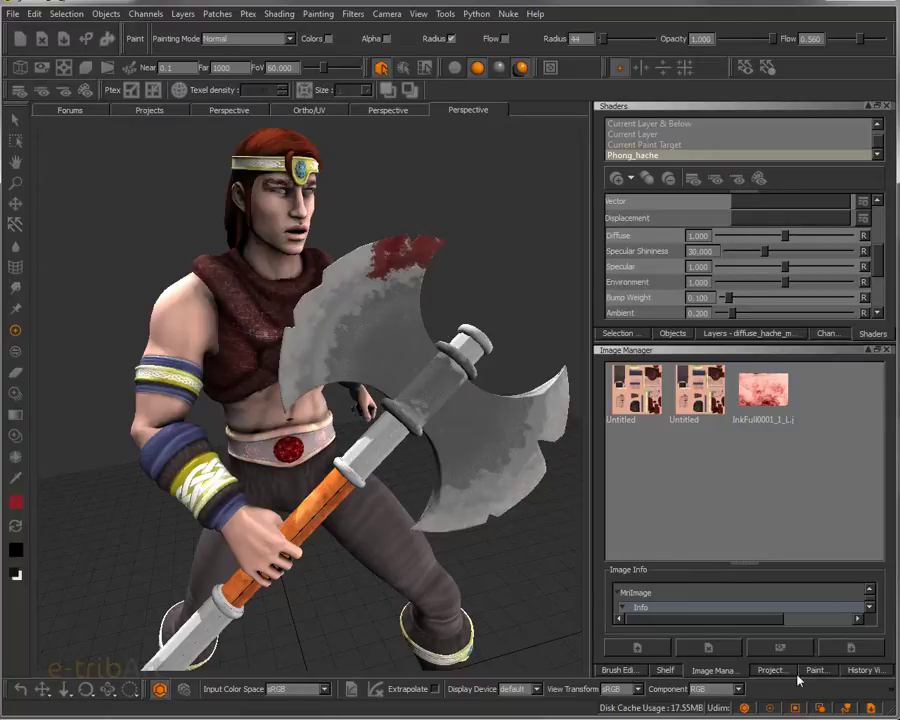
click(766, 670)
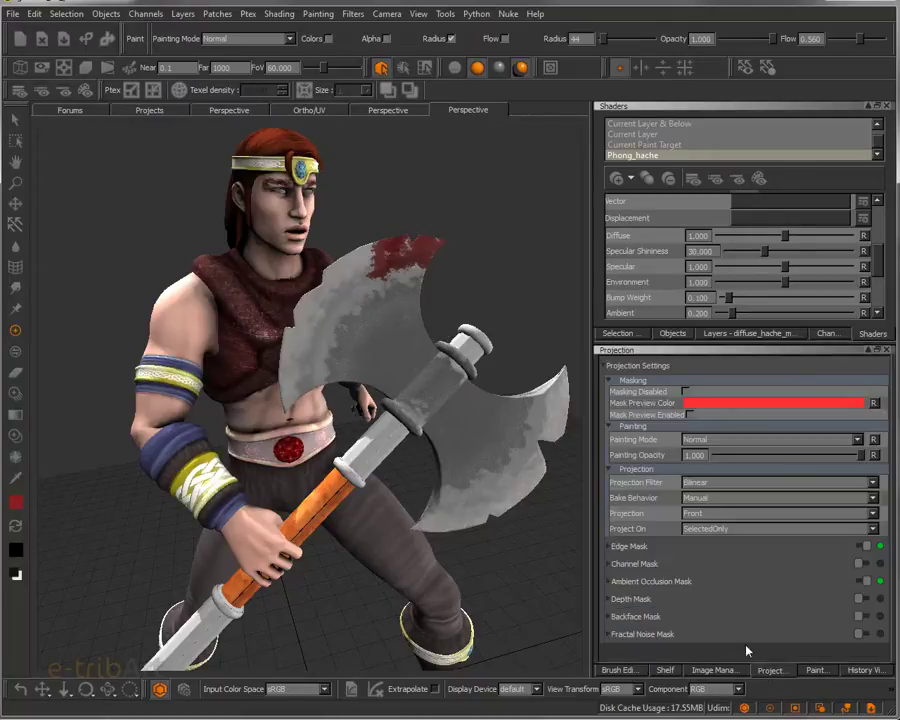
click(688, 414)
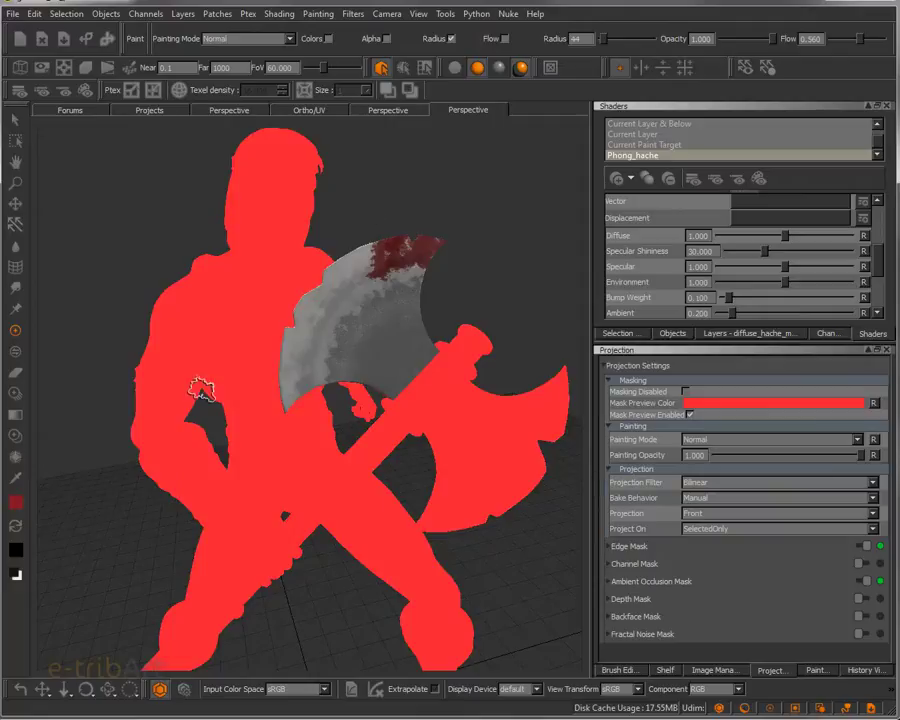
click(689, 414)
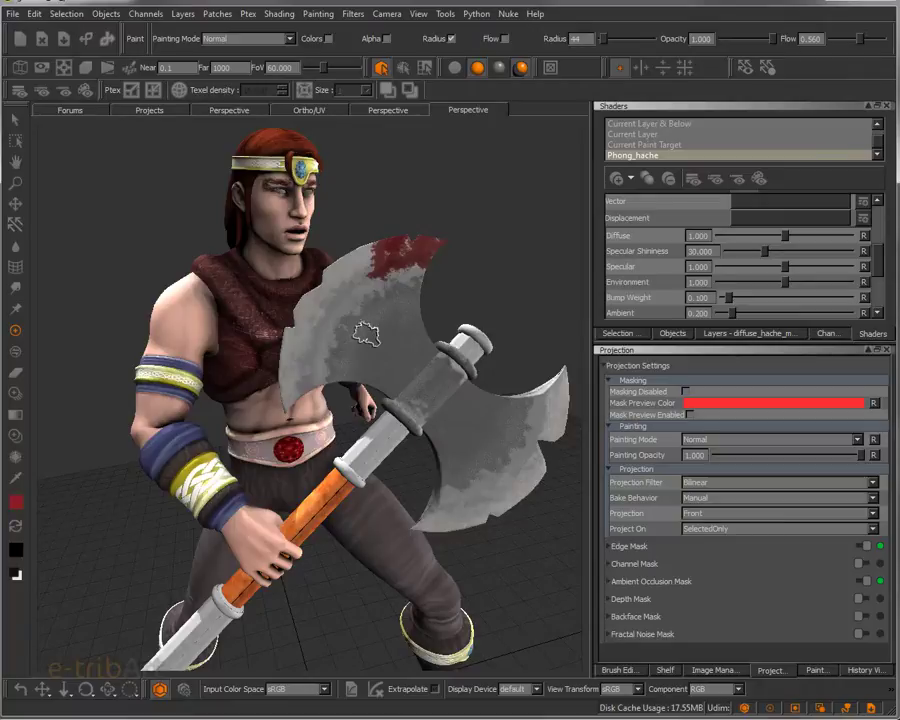
alt+drag(362, 336, 255, 237)
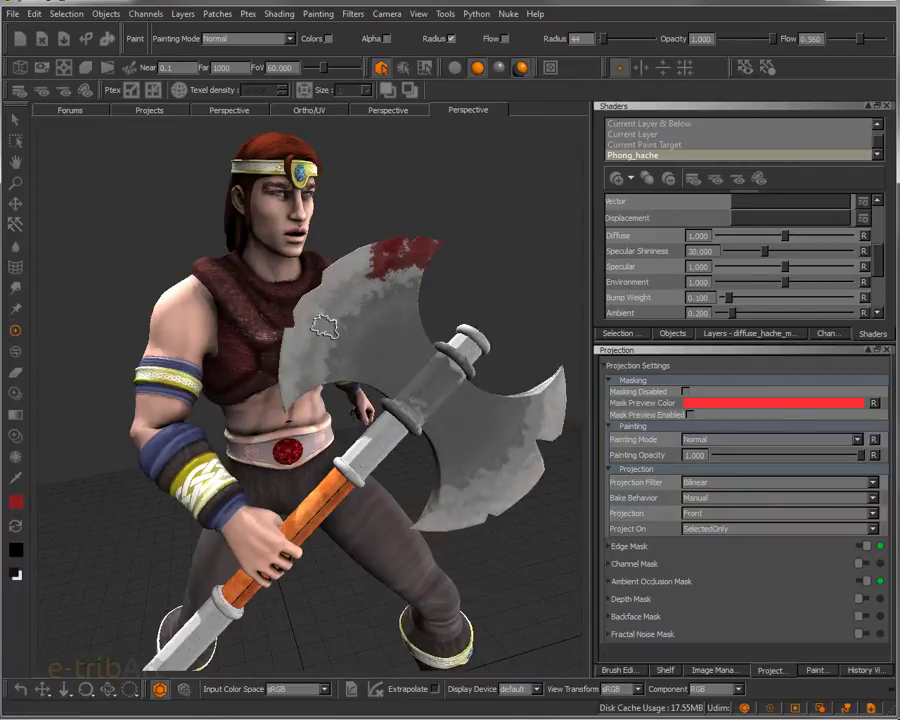
Try the OilyDrip brush from the Hard Surface Brushes shelf on the axe blade and undo the test paint.
click(620, 670)
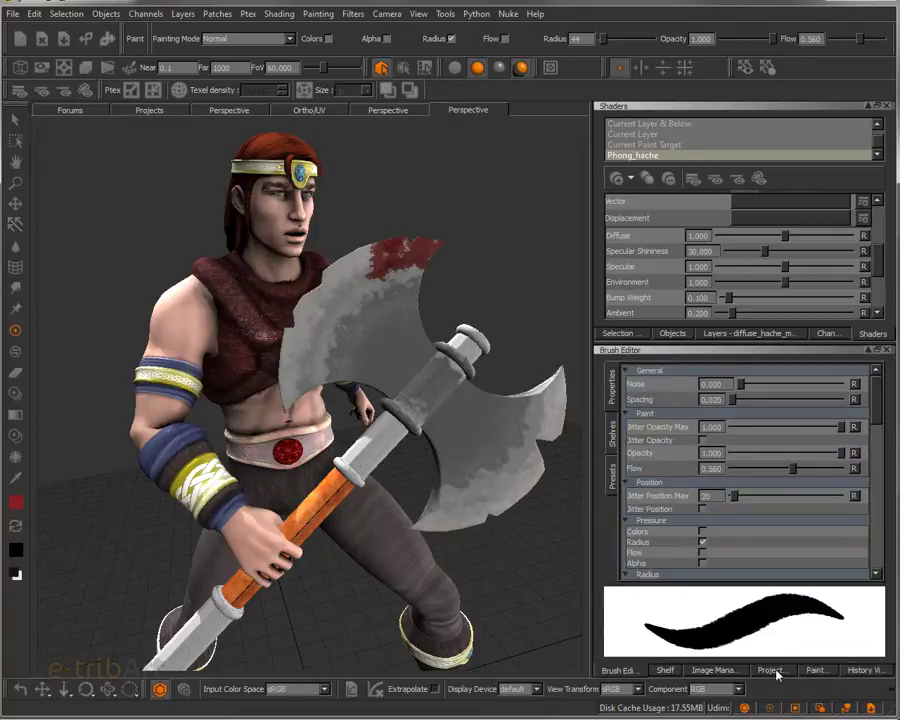
click(830, 671)
click(674, 670)
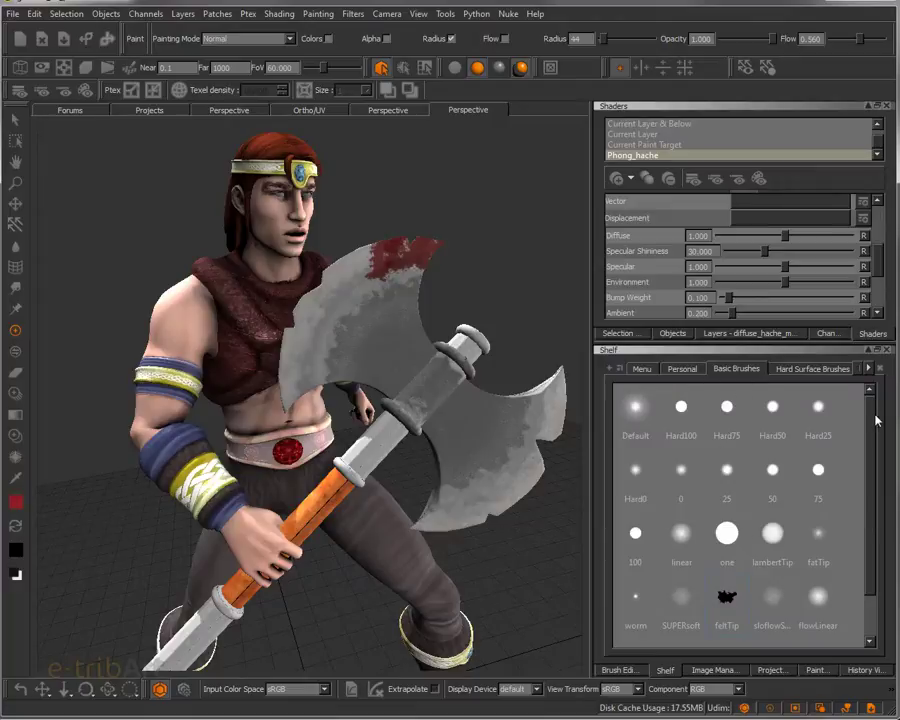
click(812, 370)
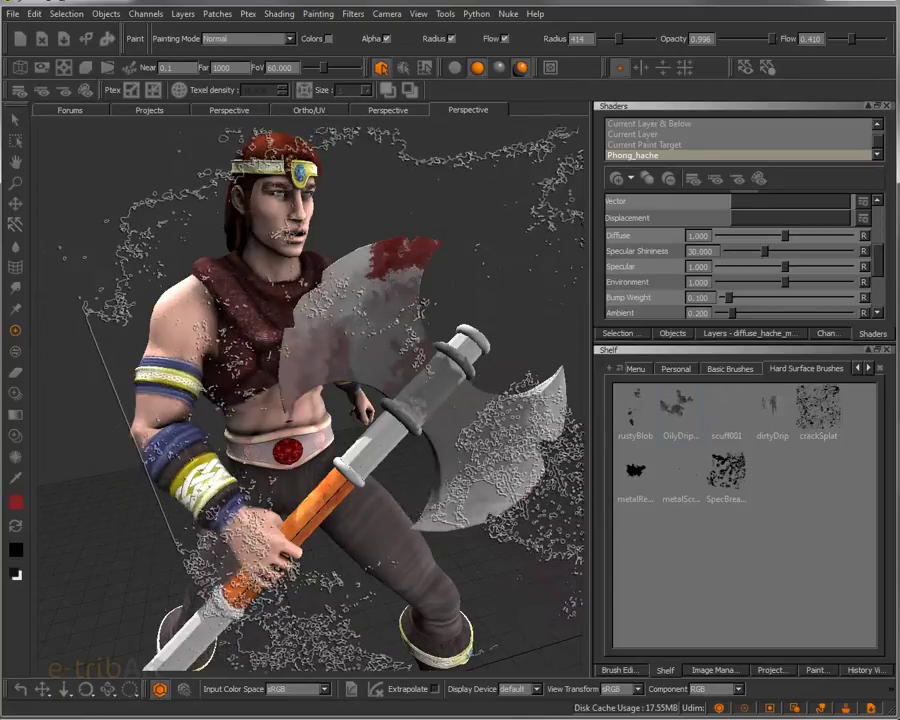
key(ctrl+z)
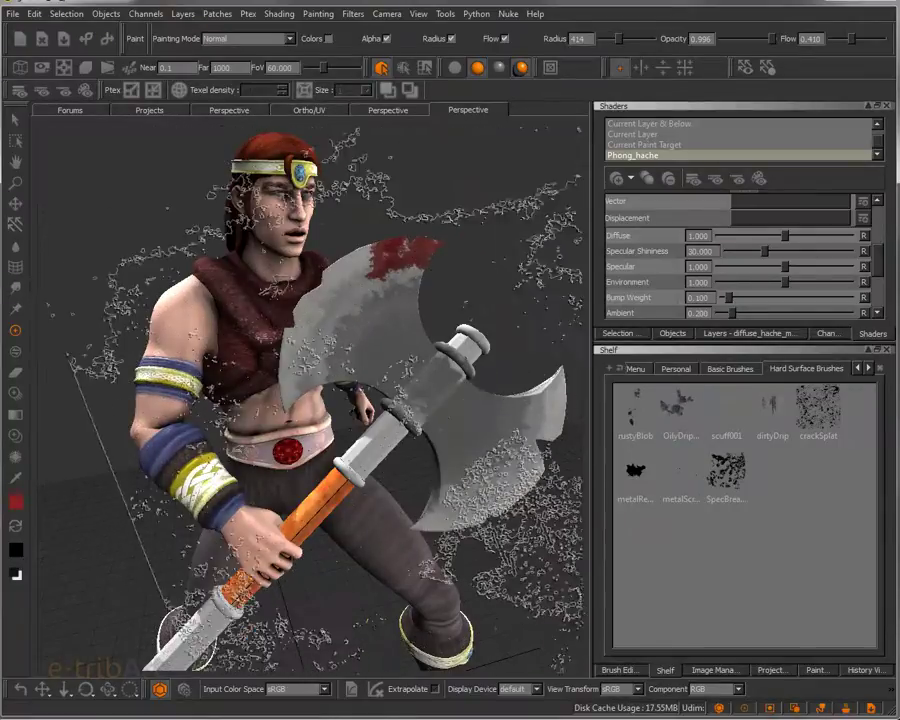
Set the brush radius to 210 and inner radius to 117, and try it on the axe blade.
click(615, 670)
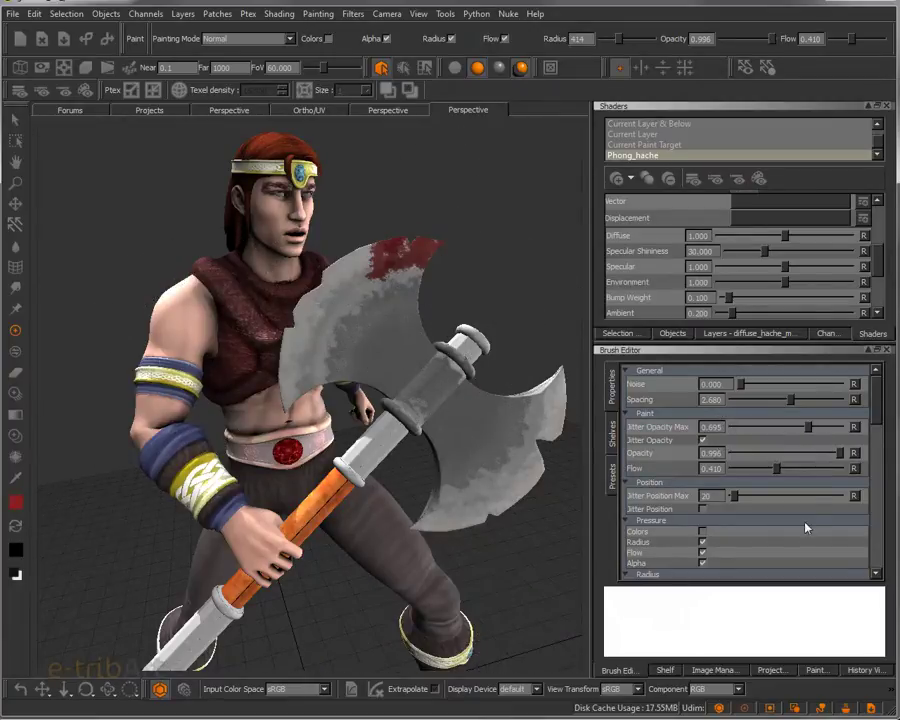
drag(876, 405, 870, 462)
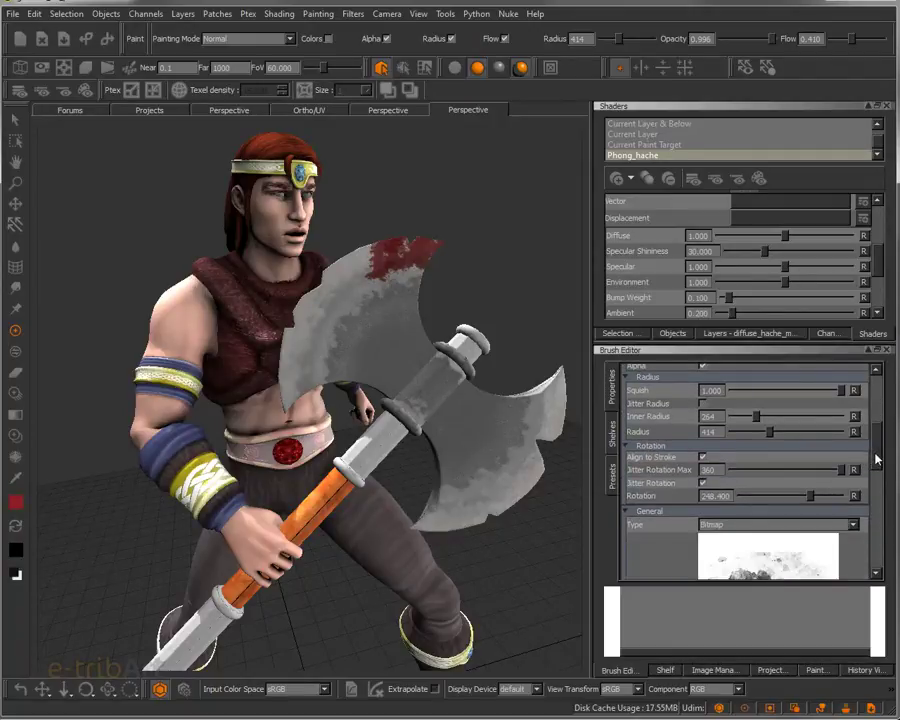
drag(876, 458, 876, 449)
drag(769, 483, 678, 482)
drag(739, 481, 736, 481)
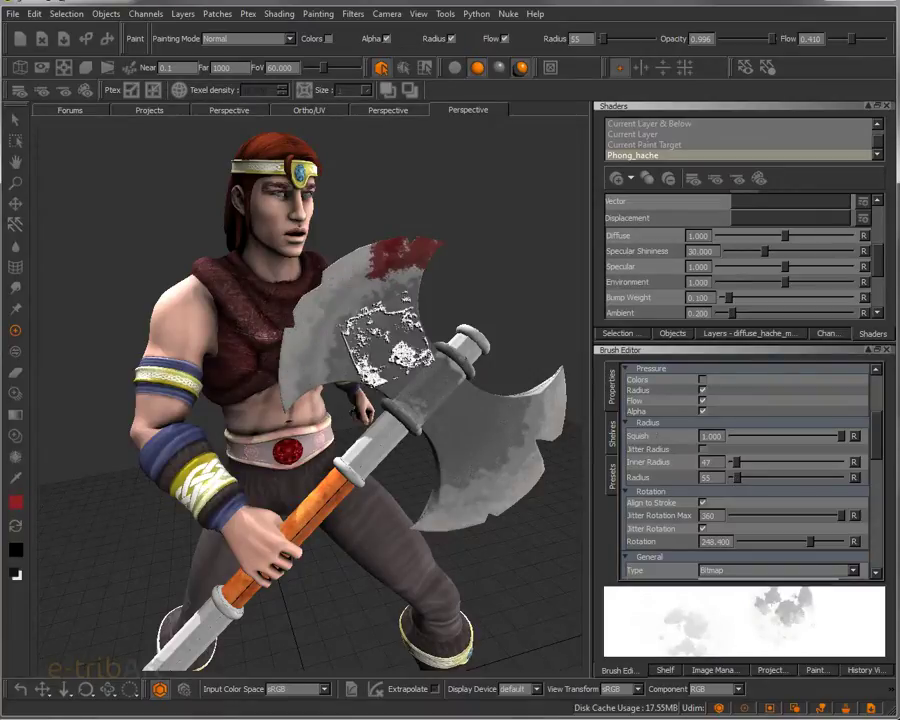
drag(736, 480, 751, 482)
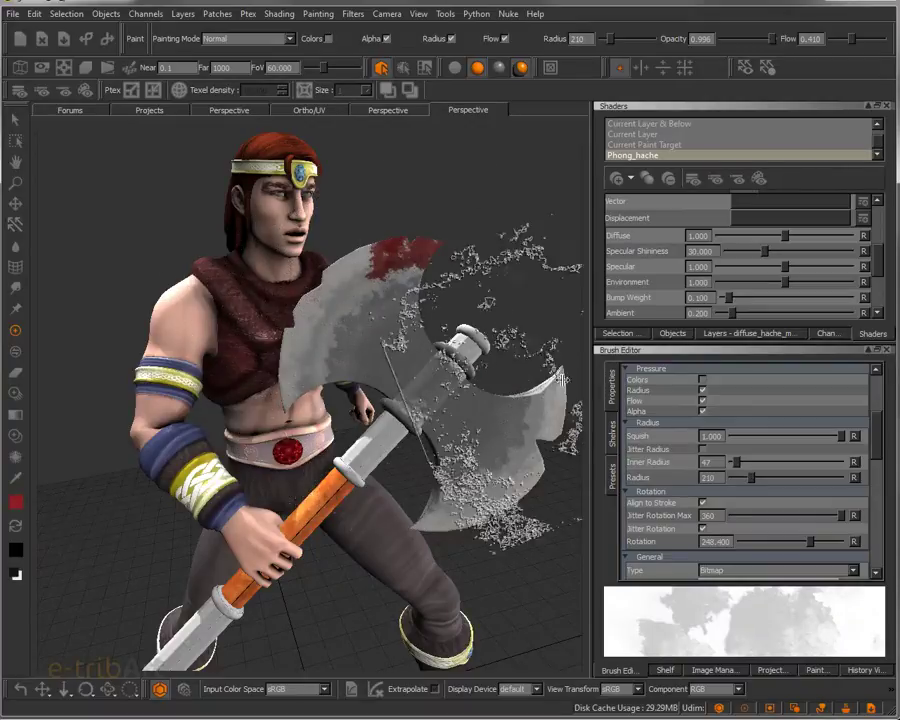
drag(734, 463, 741, 467)
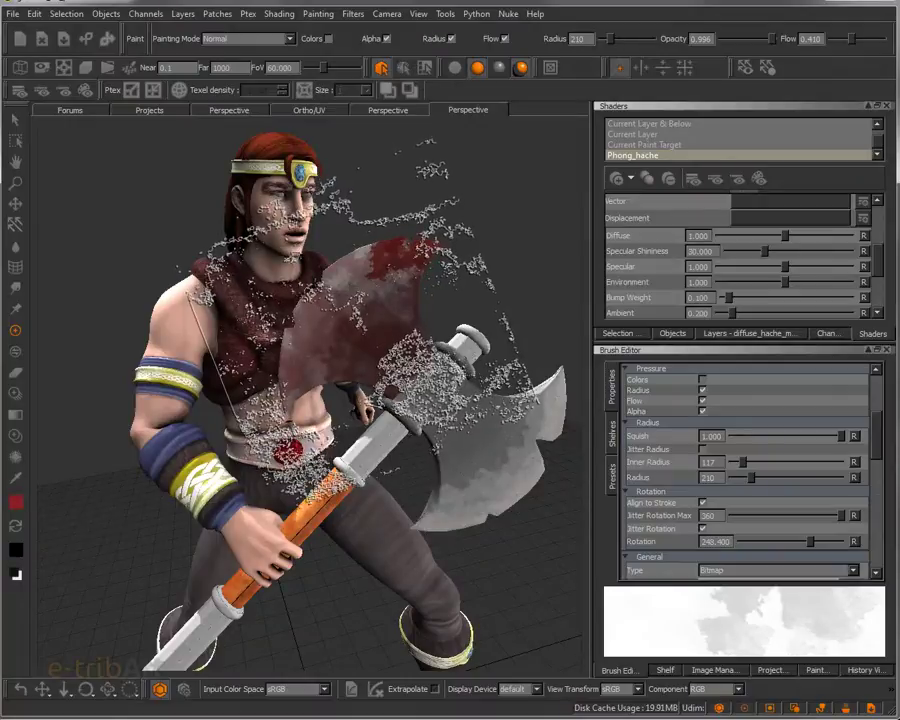
key(ctrl+z)
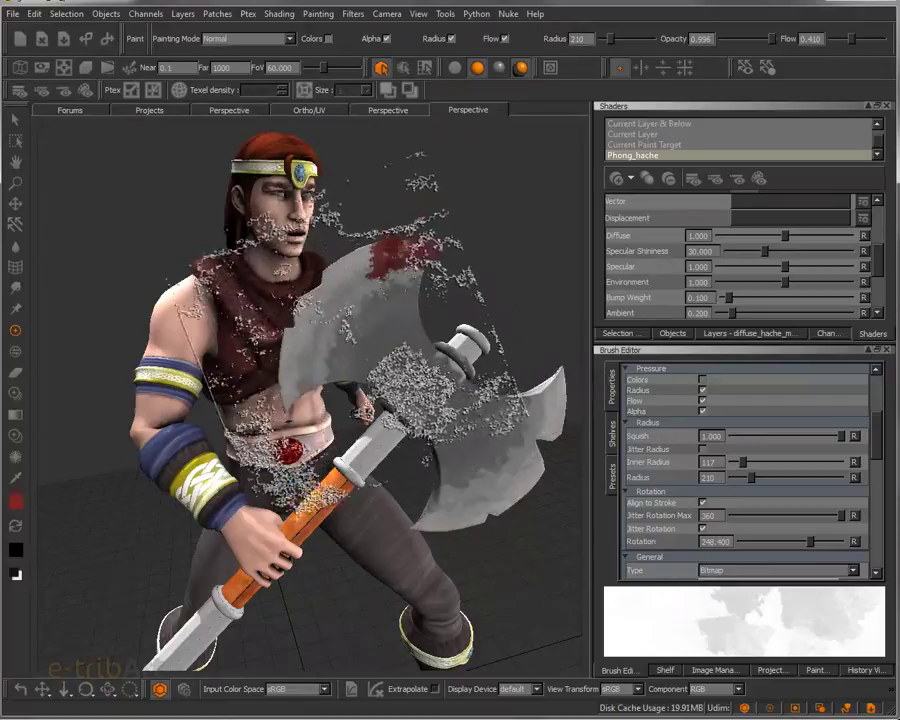
Set the painting mode to Multiply and undo the test stroke made with it on the axe blade.
click(248, 40)
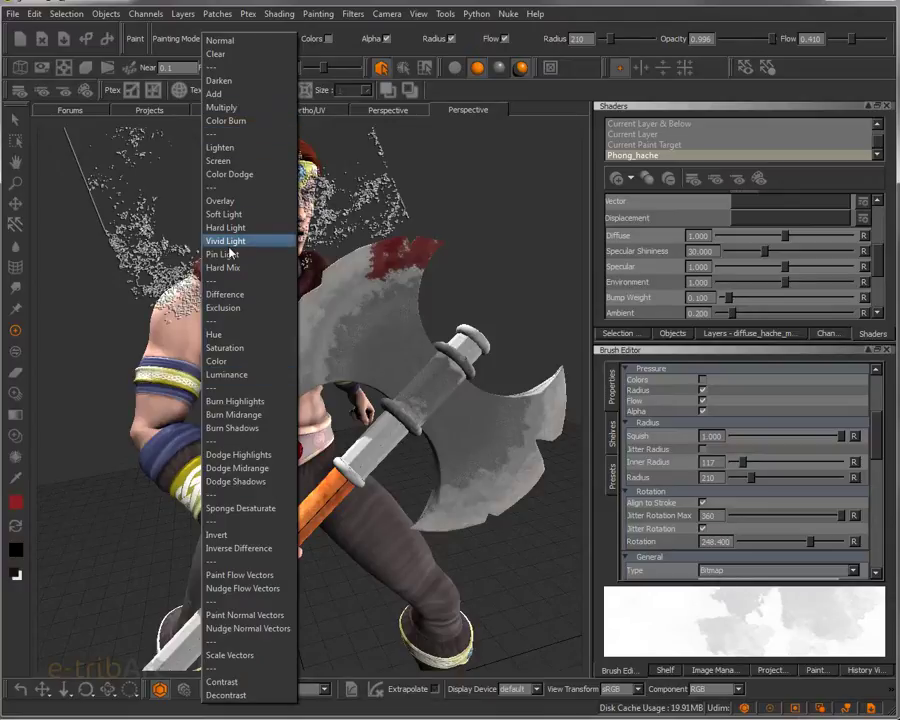
click(222, 108)
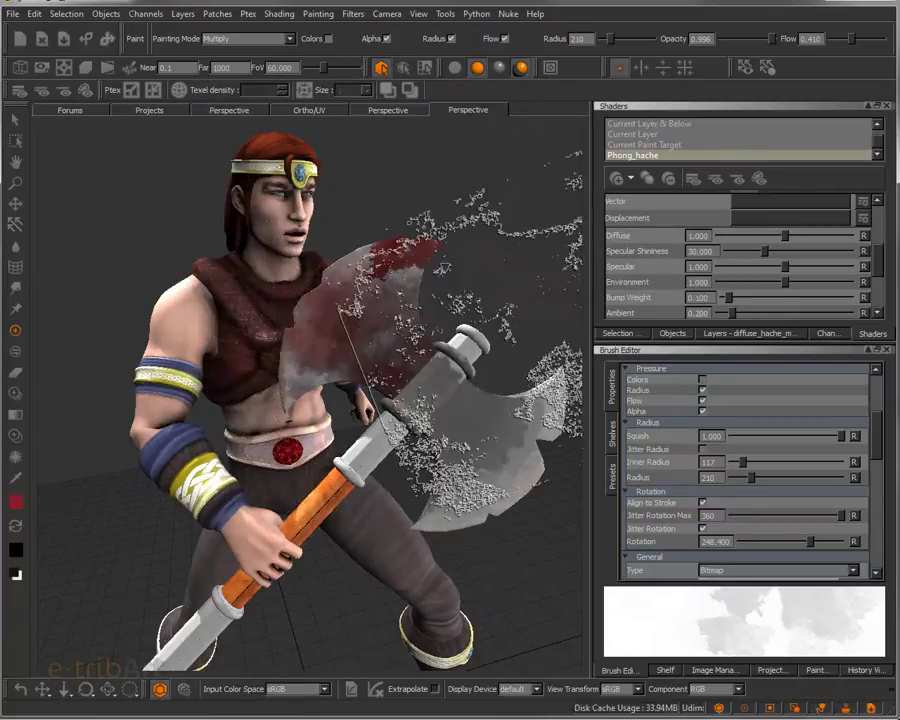
key(ctrl+z)
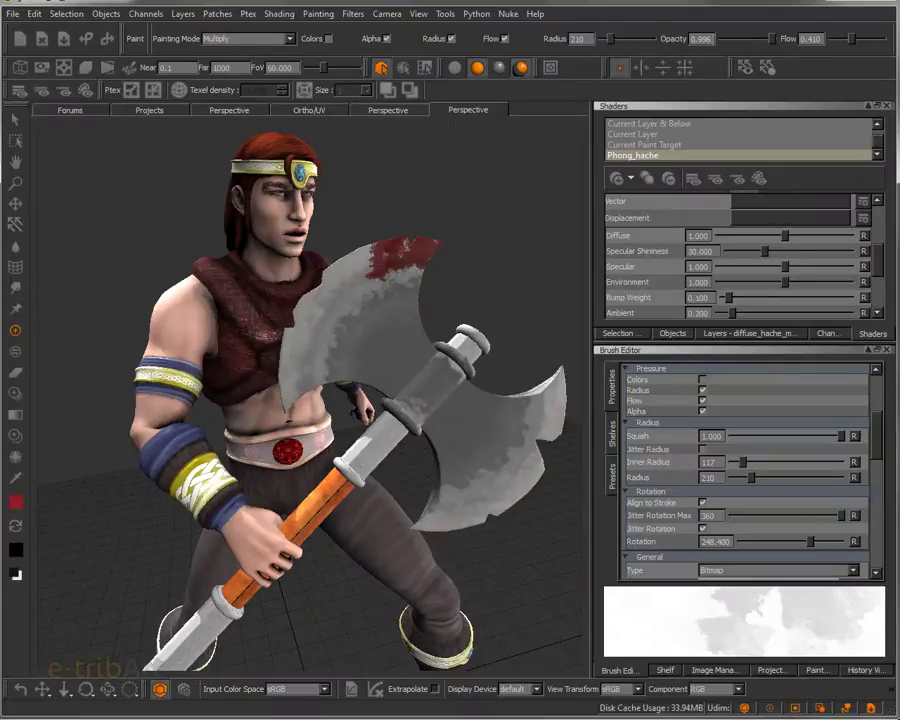
Try painting the axe blade at 0.2 brush opacity, undo the strokes and restore the opacity to 1.
drag(714, 38, 668, 47)
text(0.2)
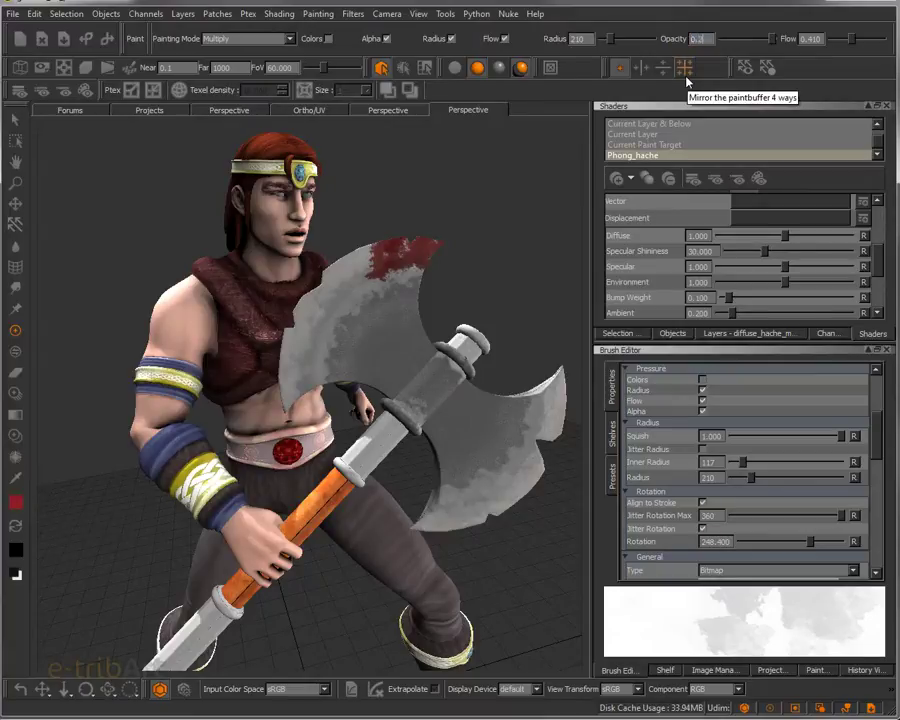
key(Return)
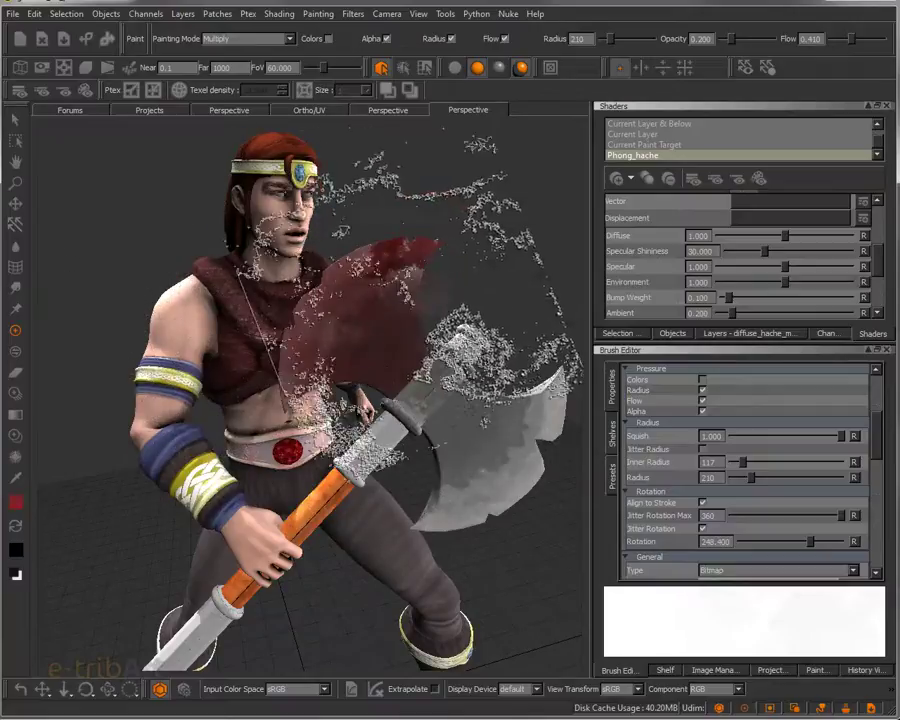
key(ctrl+z)
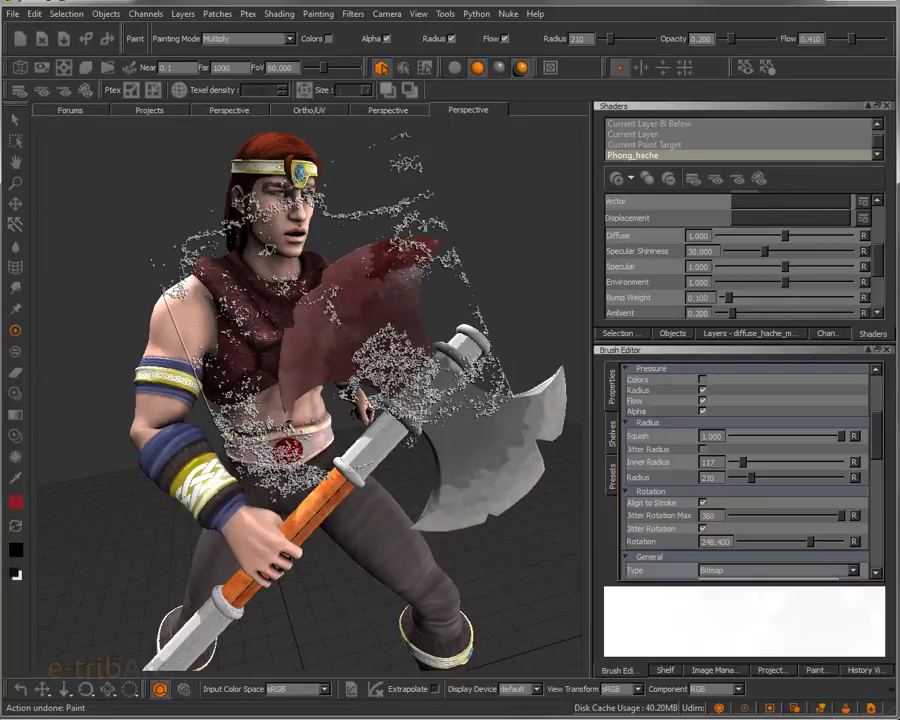
key(ctrl+z)
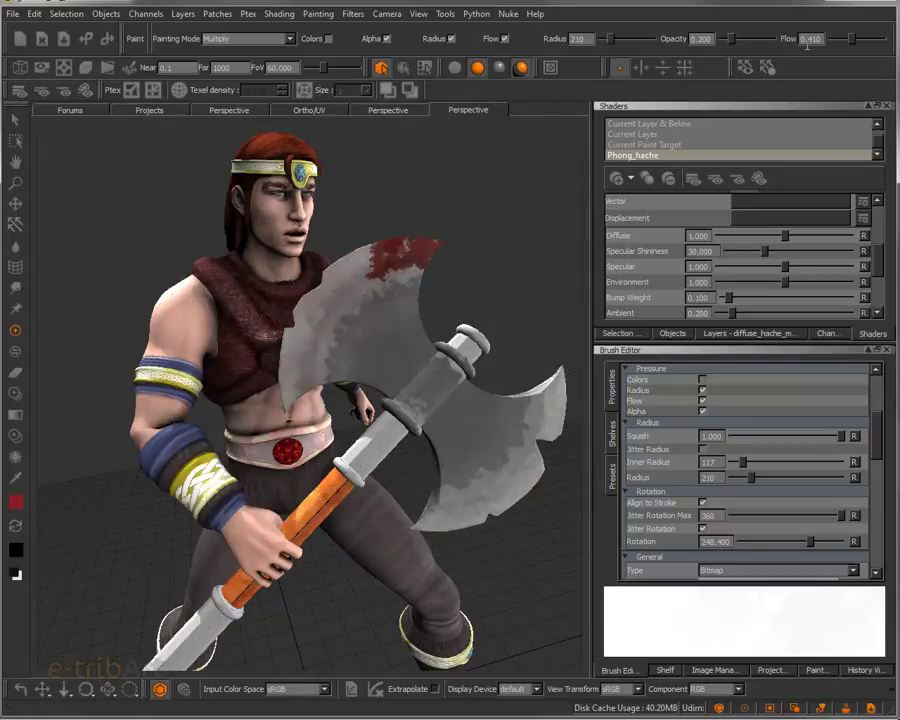
drag(731, 41, 776, 40)
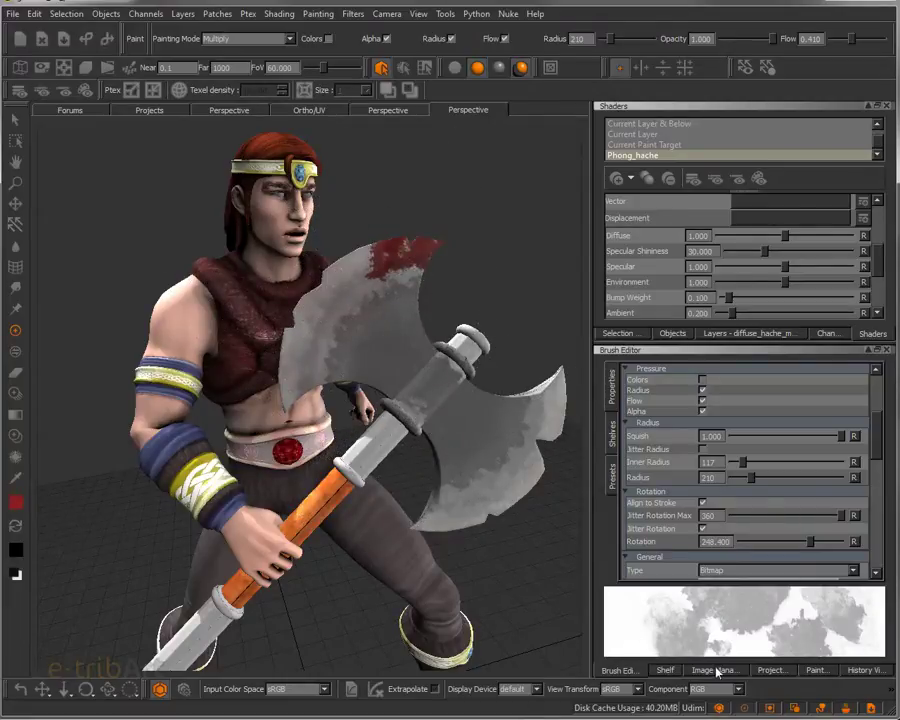
Choose the metalRe... brush from the Hard Surface Brushes shelf and set its radius to 149.
click(770, 670)
click(815, 670)
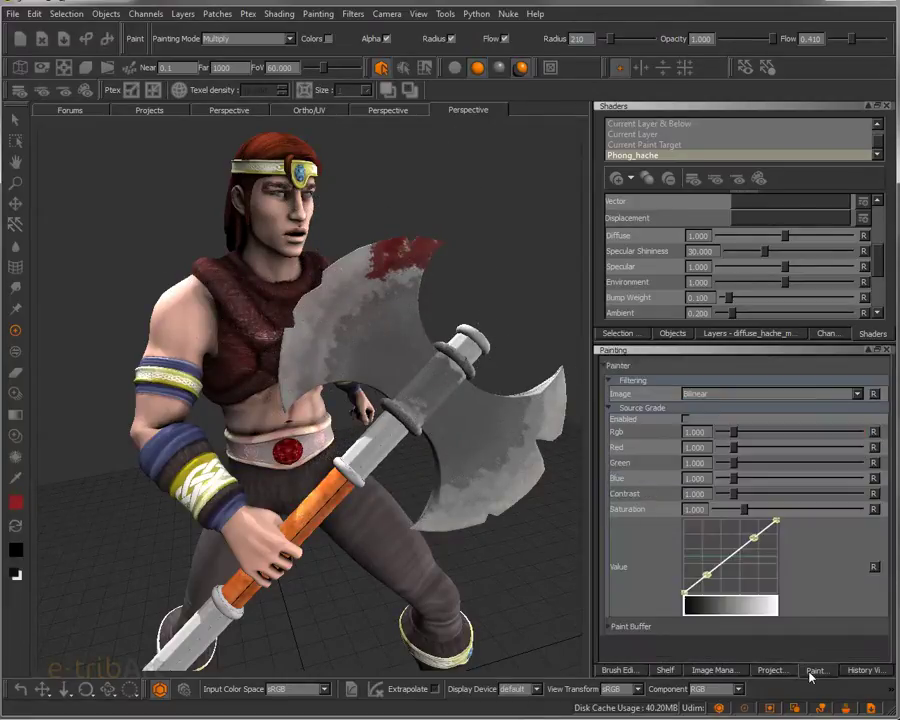
click(665, 670)
click(677, 420)
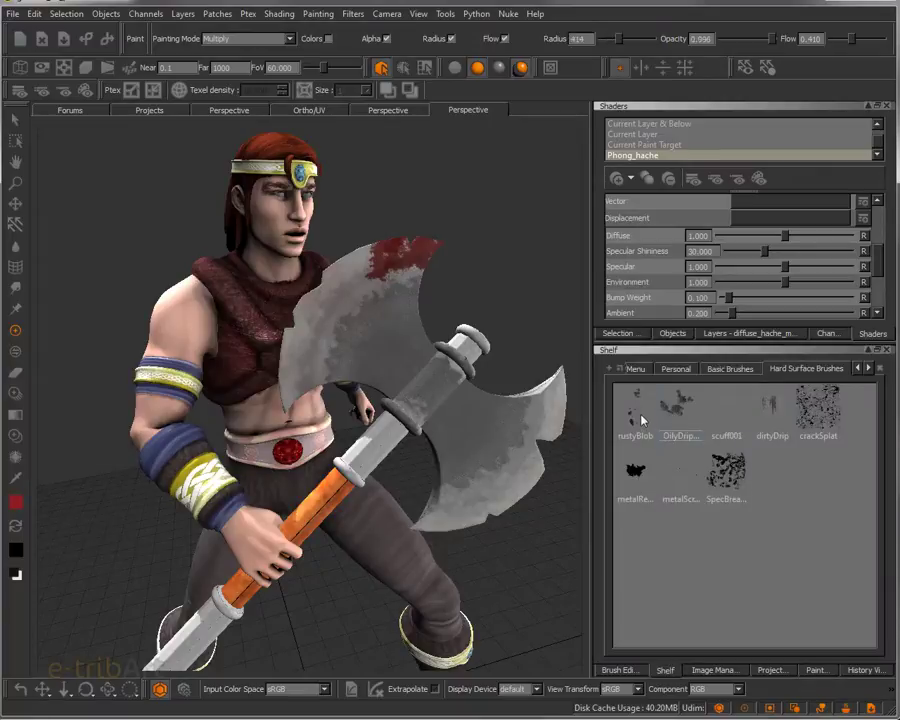
click(638, 488)
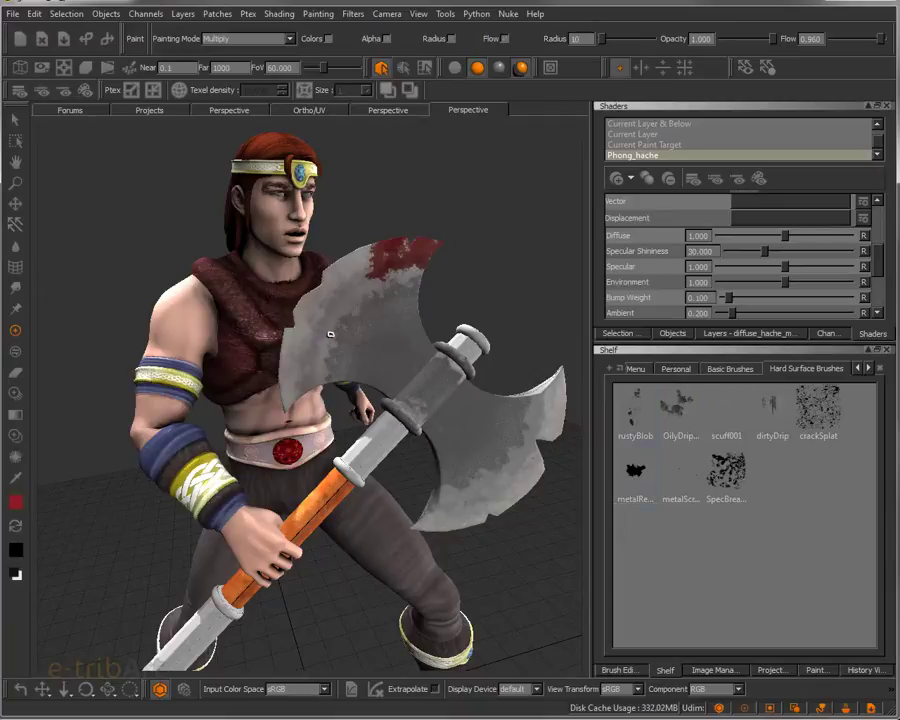
mouse_move(606, 46)
mouse_down()
mouse_move(621, 50)
mouse_move(608, 46)
mouse_up()
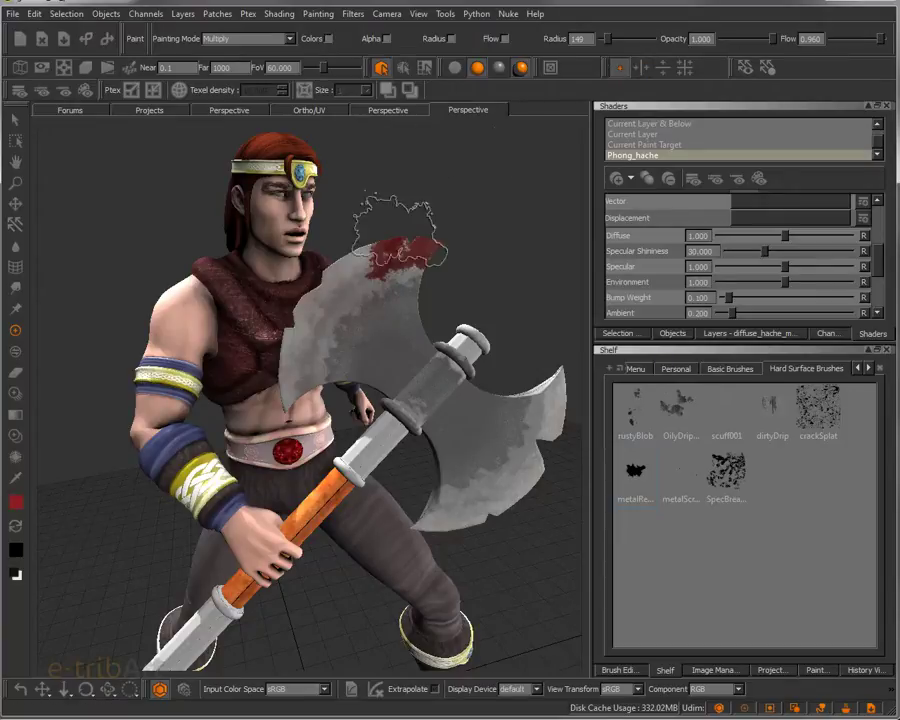
Try a red stroke across the axe blade, undo it and set the brush opacity to 0.48.
drag(373, 342, 344, 318)
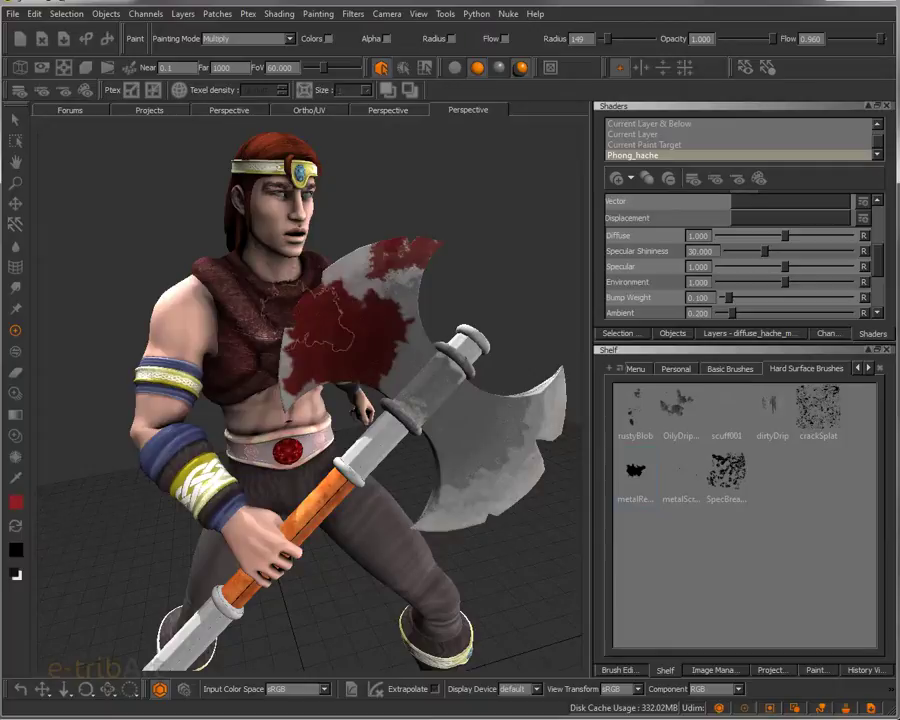
key(ctrl+z)
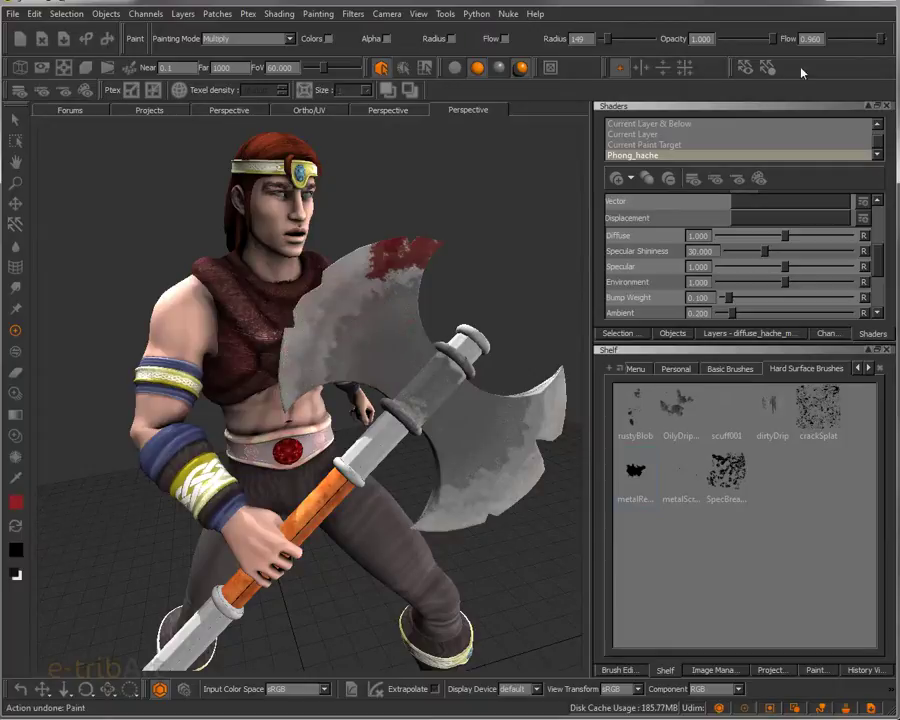
click(747, 39)
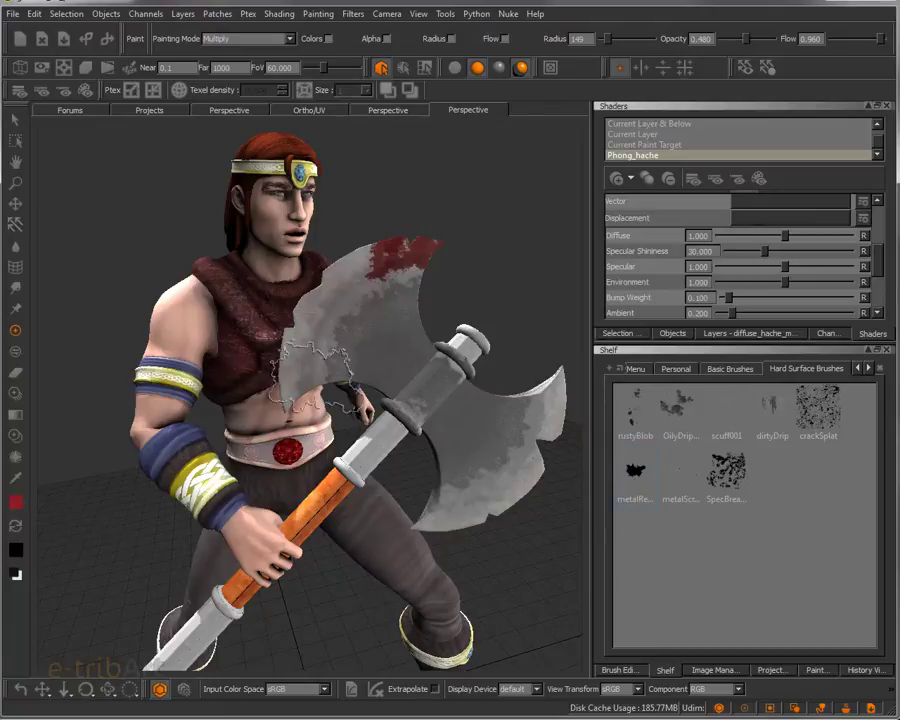
Undo the last stroke and build up translucent red Multiply strokes across the upper half of the axe blade.
key(ctrl+z)
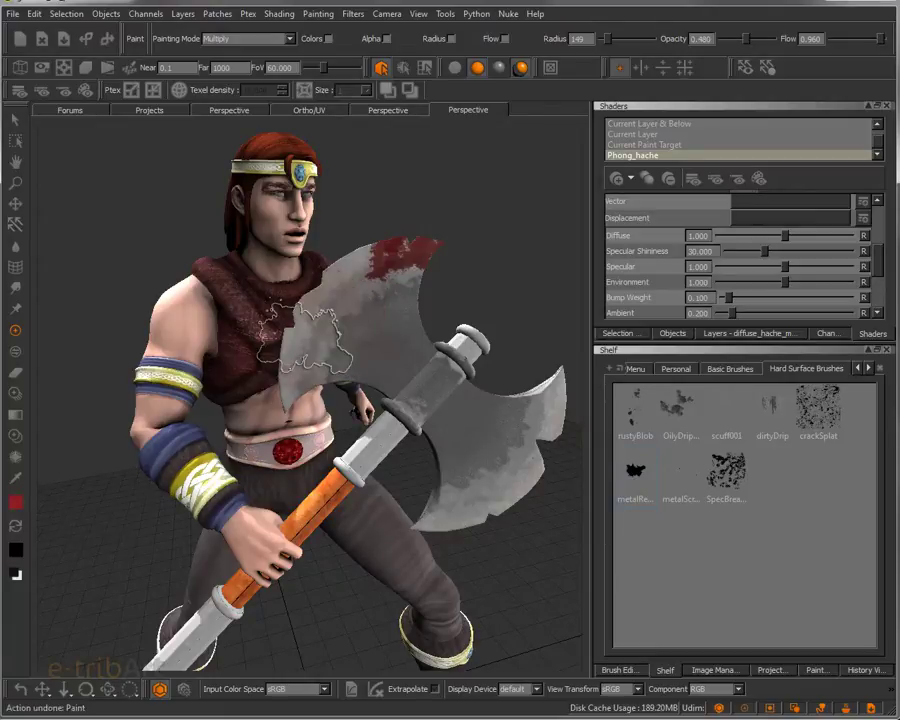
mouse_move(342, 299)
mouse_down()
mouse_move(330, 346)
mouse_move(368, 358)
mouse_up()
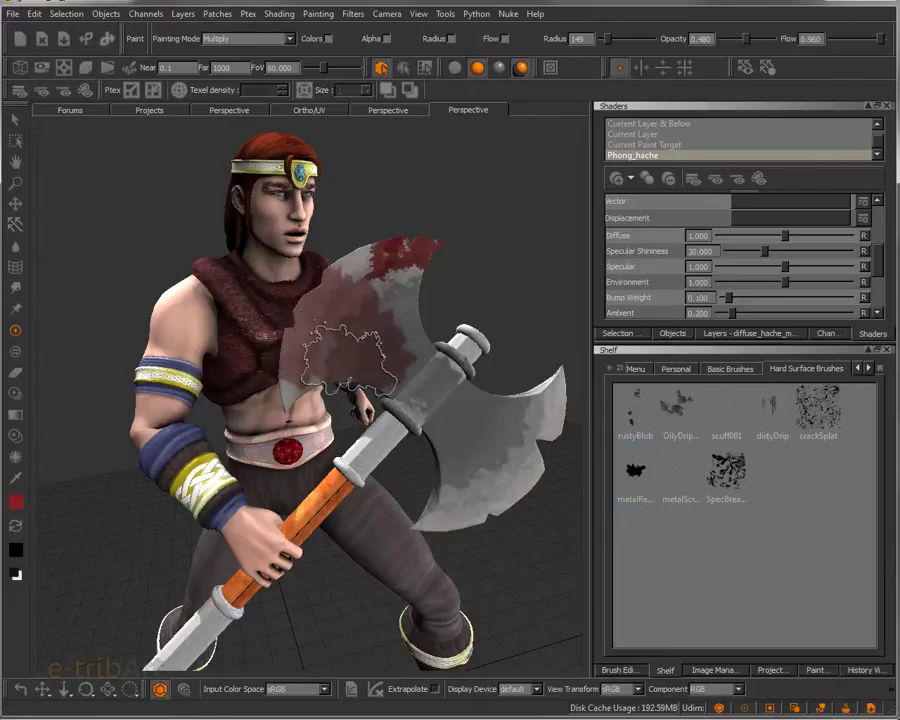
alt+drag(350, 355, 389, 345)
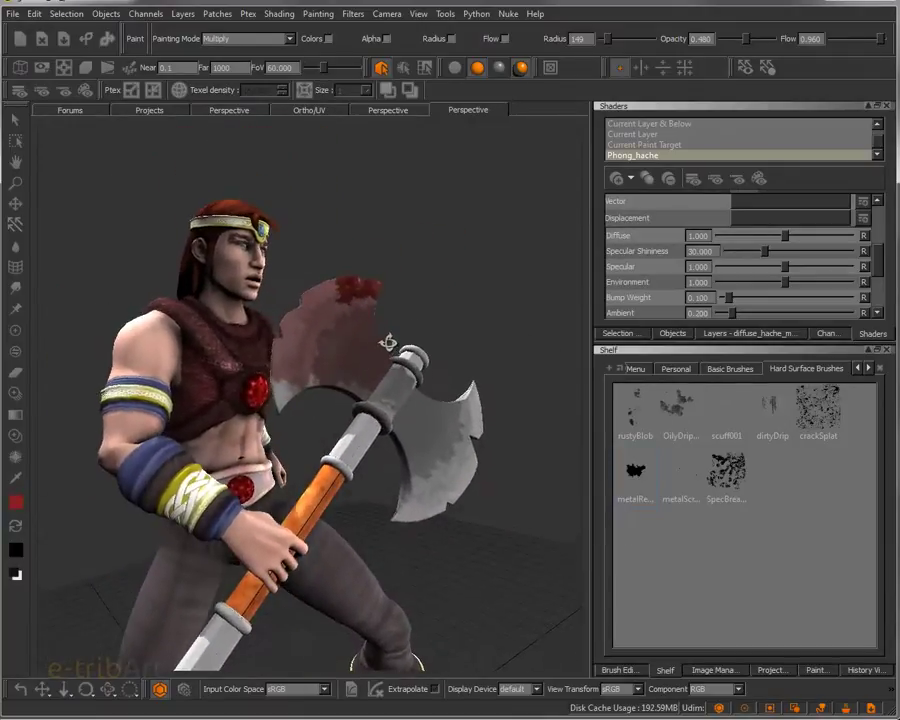
alt+drag(340, 365, 407, 341)
mouse_move(365, 381)
alt+mouse_down()
mouse_move(344, 378)
mouse_move(344, 366)
mouse_move(379, 364)
mouse_move(311, 374)
mouse_move(398, 370)
mouse_move(337, 331)
mouse_move(362, 405)
mouse_move(374, 342)
mouse_move(394, 342)
mouse_move(362, 378)
mouse_move(320, 382)
mouse_move(325, 368)
mouse_move(351, 366)
mouse_move(352, 354)
mouse_move(334, 420)
mouse_move(360, 362)
alt+mouse_up()
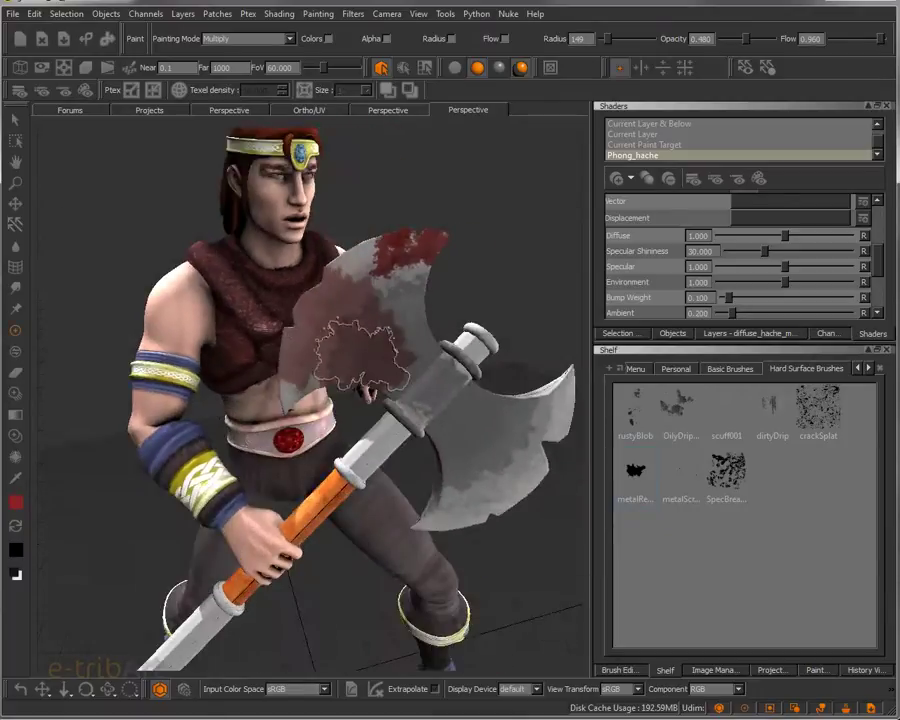
mouse_move(334, 312)
mouse_down()
mouse_move(338, 340)
mouse_move(325, 368)
mouse_up()
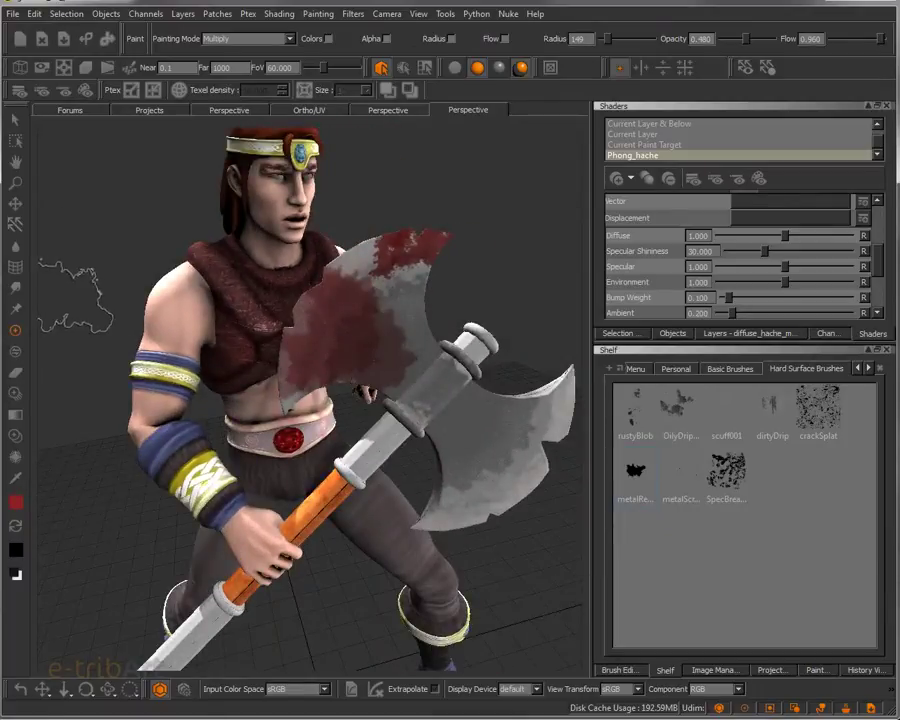
Warp the painted blood with a grid subdivided once, pulling its lower corner points toward the second axe blade.
click(11, 268)
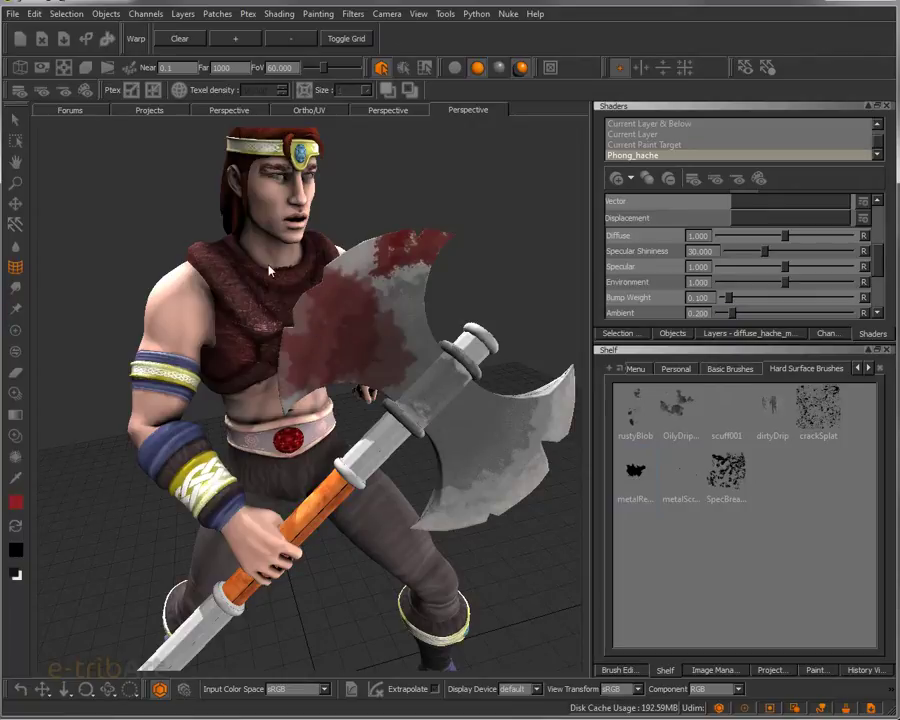
drag(313, 357, 437, 425)
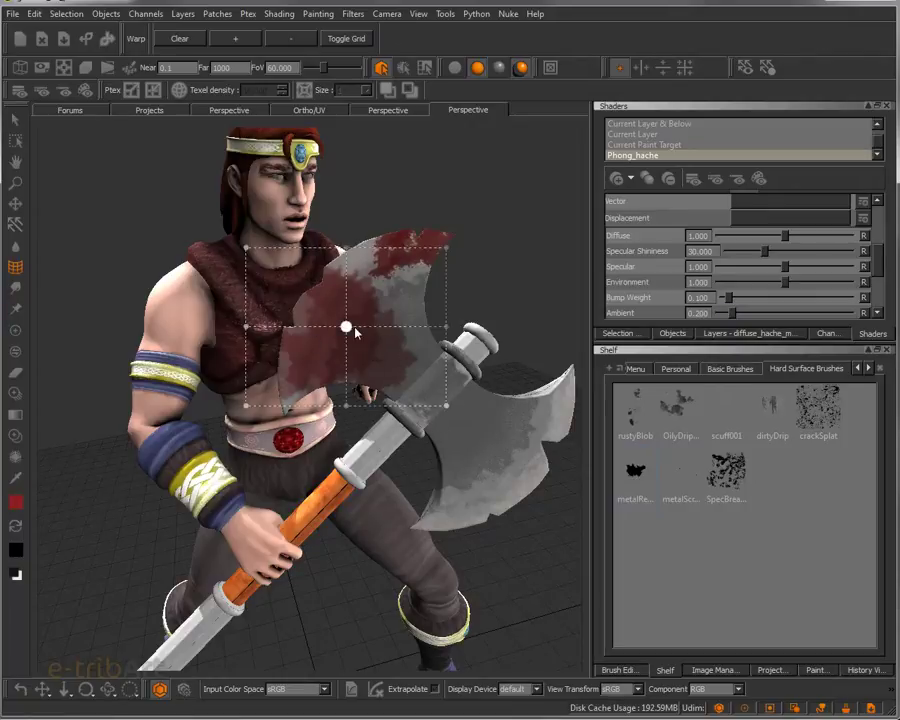
click(233, 40)
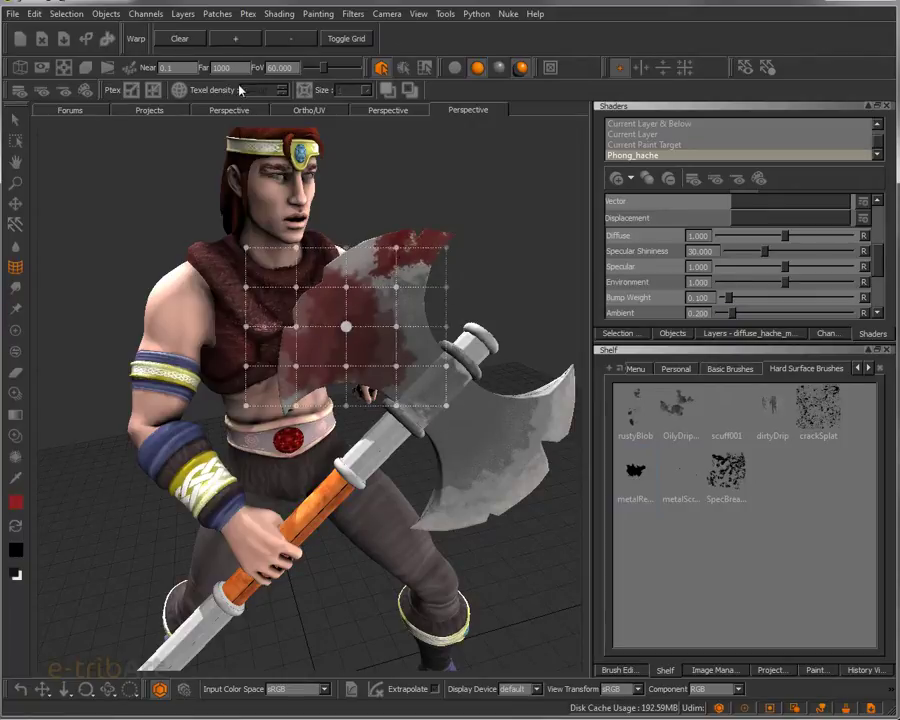
drag(349, 328, 485, 436)
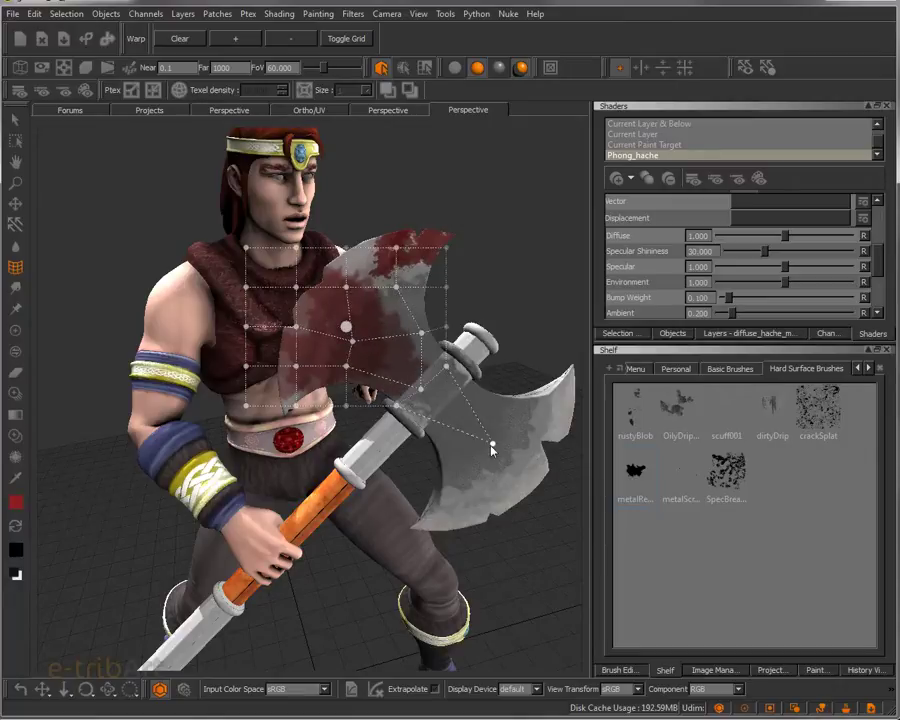
drag(420, 390, 463, 417)
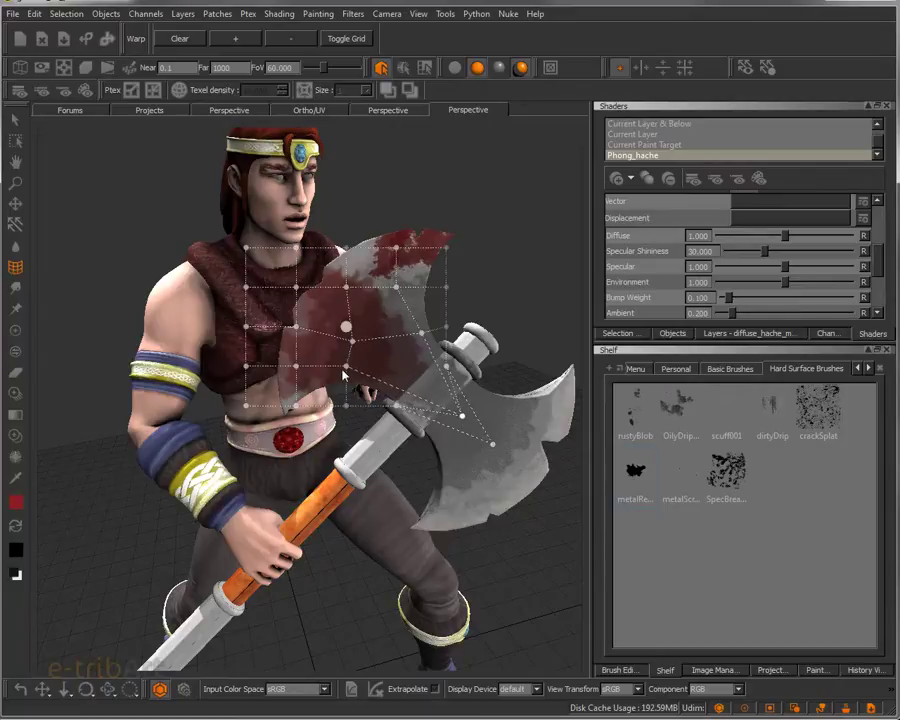
middle_drag(377, 360, 368, 390)
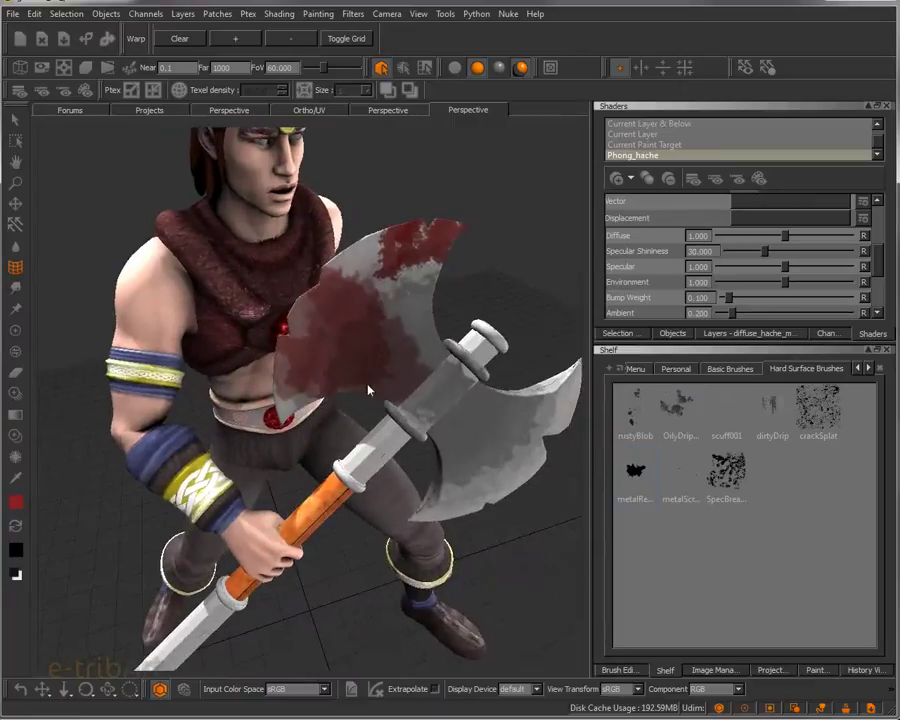
Return to the Paint tool and add more red strokes to the bloodied part of the axe blade.
click(15, 330)
click(374, 317)
click(326, 310)
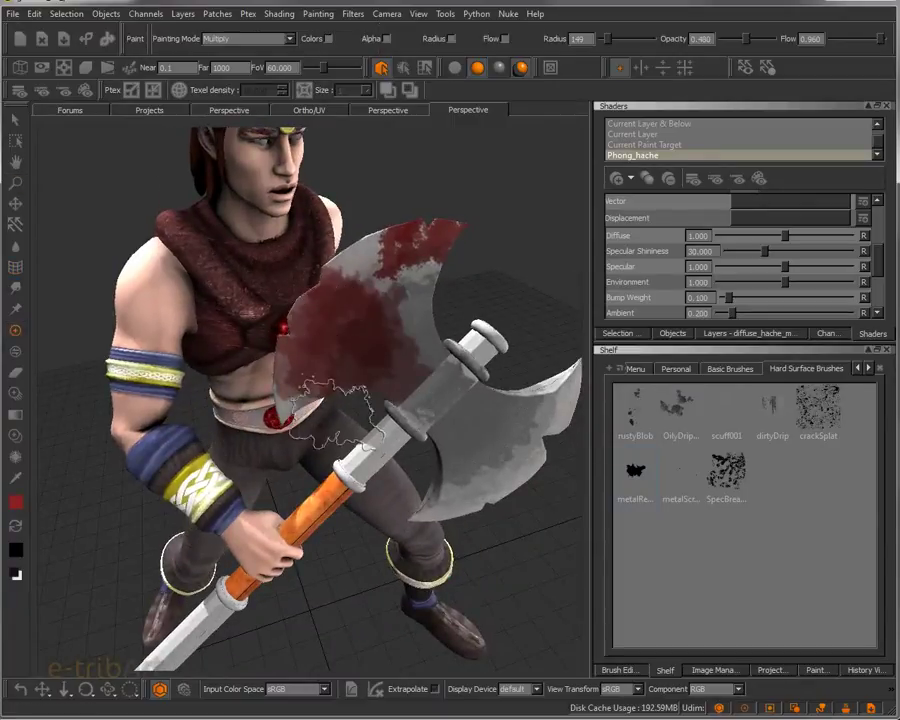
alt+drag(380, 334, 361, 332)
mouse_move(361, 332)
middle_down()
mouse_move(358, 317)
mouse_move(352, 327)
mouse_move(334, 322)
mouse_move(337, 333)
mouse_move(375, 338)
middle_up()
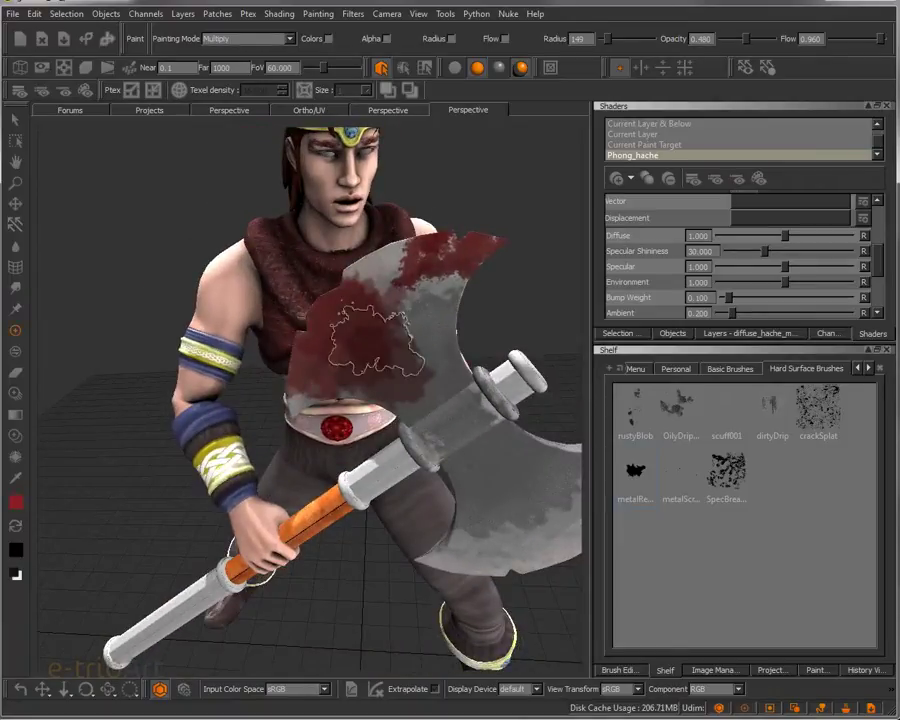
Bake the paint, try darker red strokes across the upper axe blade and undo them.
key(b)
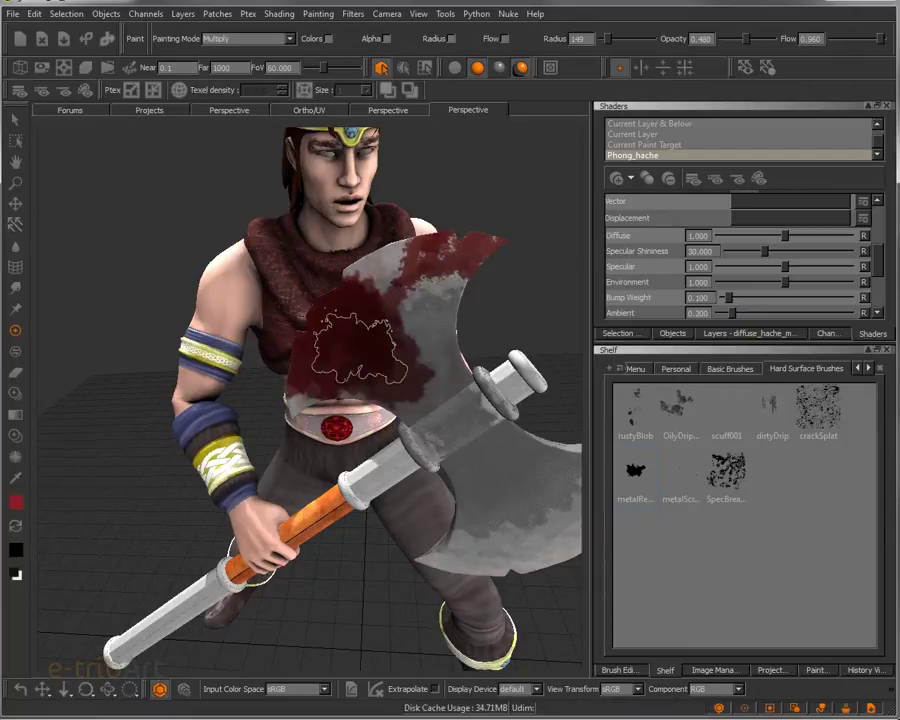
mouse_move(353, 381)
middle_down()
mouse_move(404, 321)
mouse_move(374, 293)
mouse_move(342, 362)
mouse_move(365, 350)
middle_up()
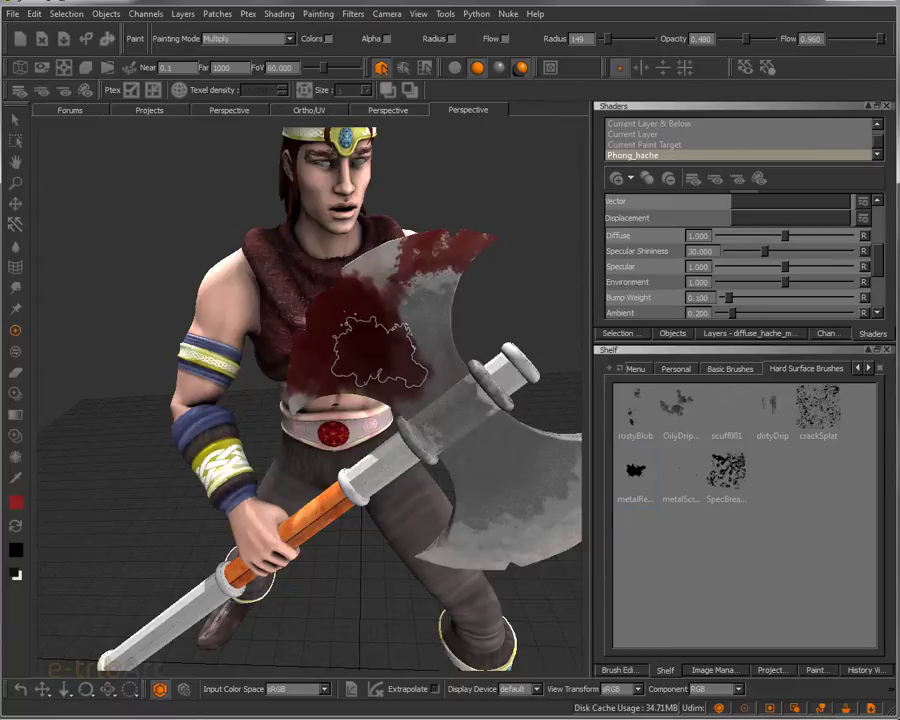
mouse_move(376, 352)
middle_down()
mouse_move(287, 360)
mouse_move(301, 408)
mouse_move(323, 414)
mouse_move(307, 384)
mouse_move(307, 257)
mouse_move(354, 321)
mouse_move(277, 390)
mouse_move(346, 386)
mouse_move(382, 348)
mouse_move(400, 352)
mouse_move(315, 368)
mouse_move(378, 362)
mouse_move(387, 336)
mouse_move(362, 382)
mouse_move(397, 355)
middle_up()
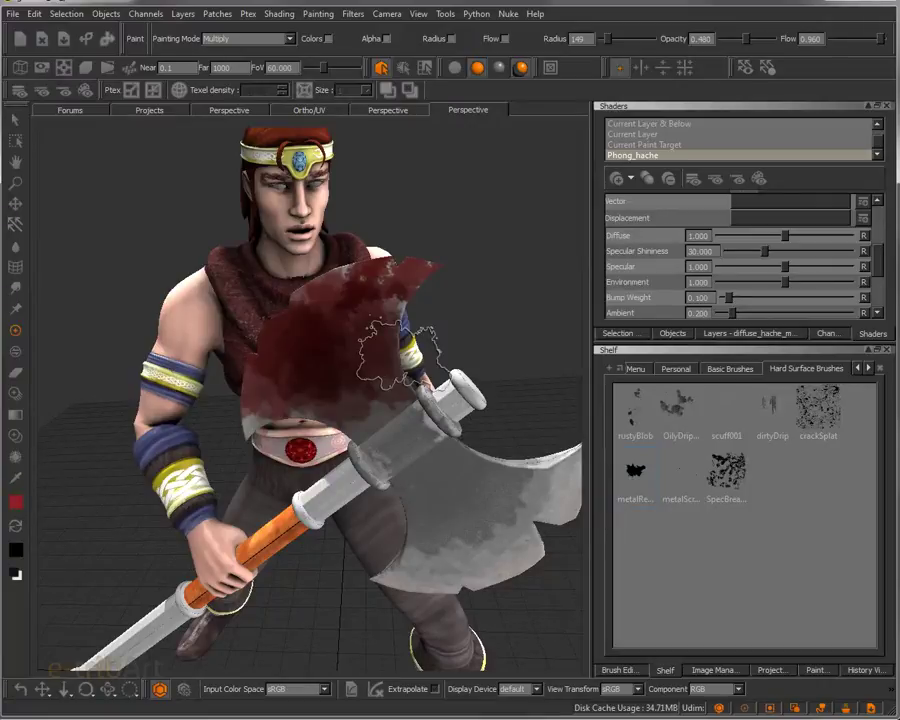
key(ctrl+z)
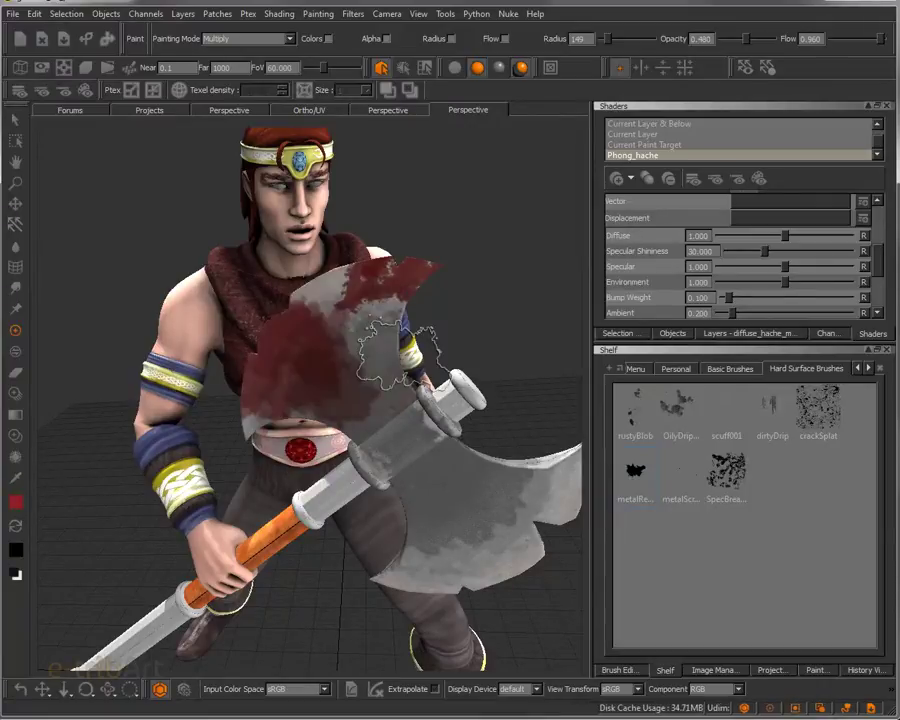
Bring the MetalBase0010_L texture into the Image Manager and load it over the model for Paint Through.
mouse_move(317, 384)
alt+mouse_down()
mouse_move(218, 393)
mouse_move(369, 372)
mouse_move(318, 376)
alt+mouse_up()
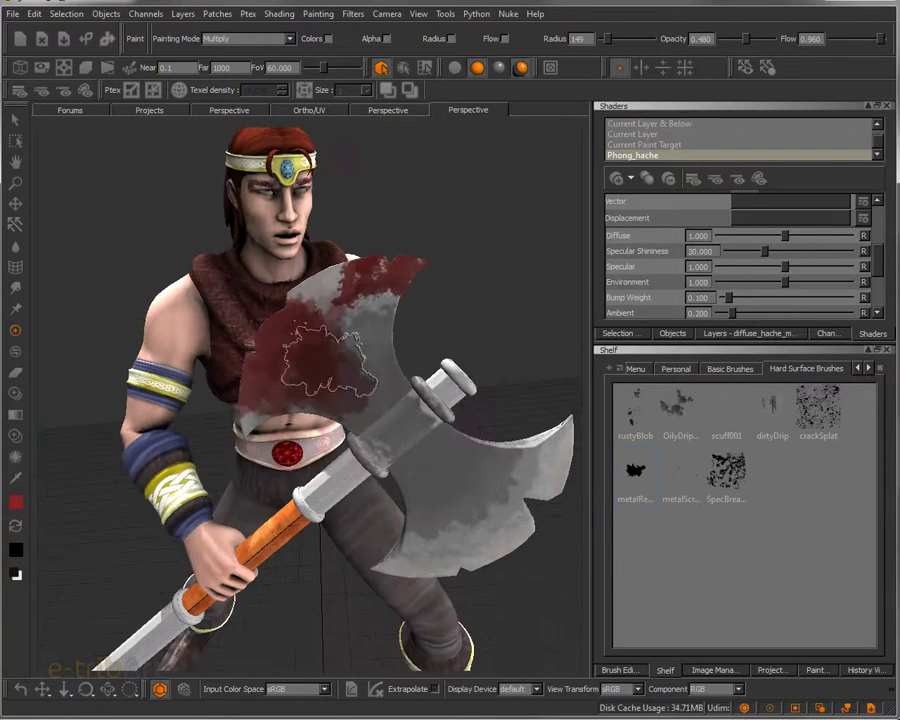
middle_drag(300, 378, 360, 356)
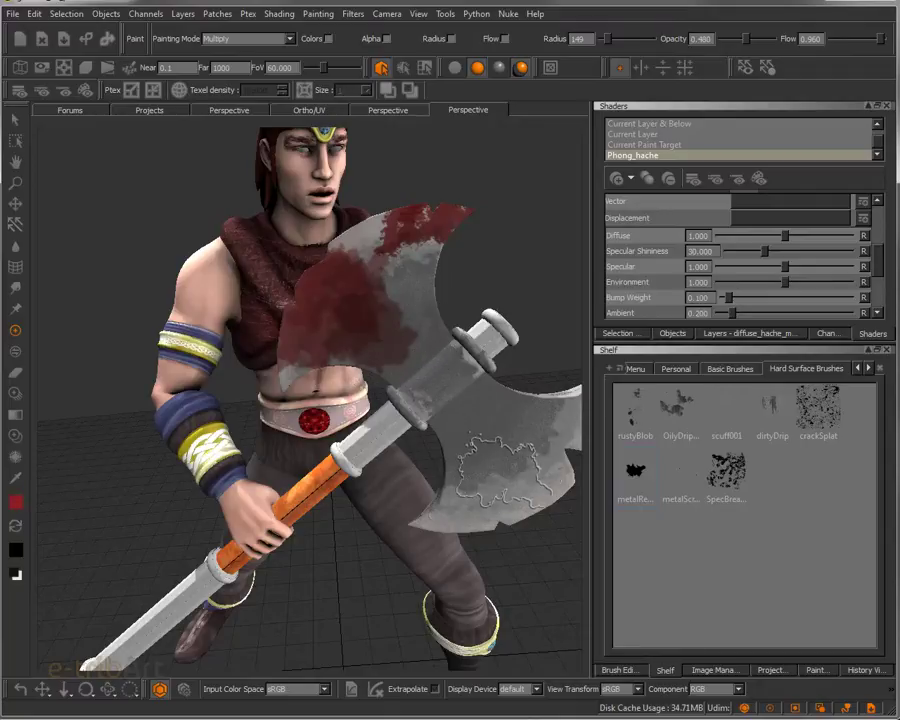
mouse_move(402, 315)
middle_down()
mouse_move(454, 318)
mouse_move(345, 331)
mouse_move(350, 366)
mouse_move(372, 317)
mouse_move(400, 297)
mouse_move(387, 316)
middle_up()
key(p)
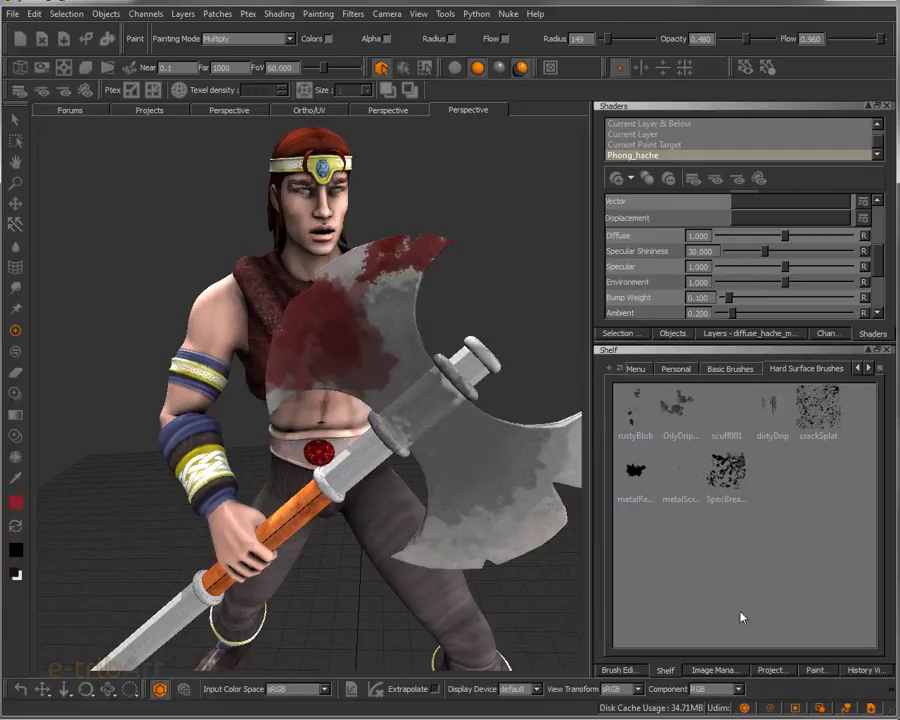
click(715, 671)
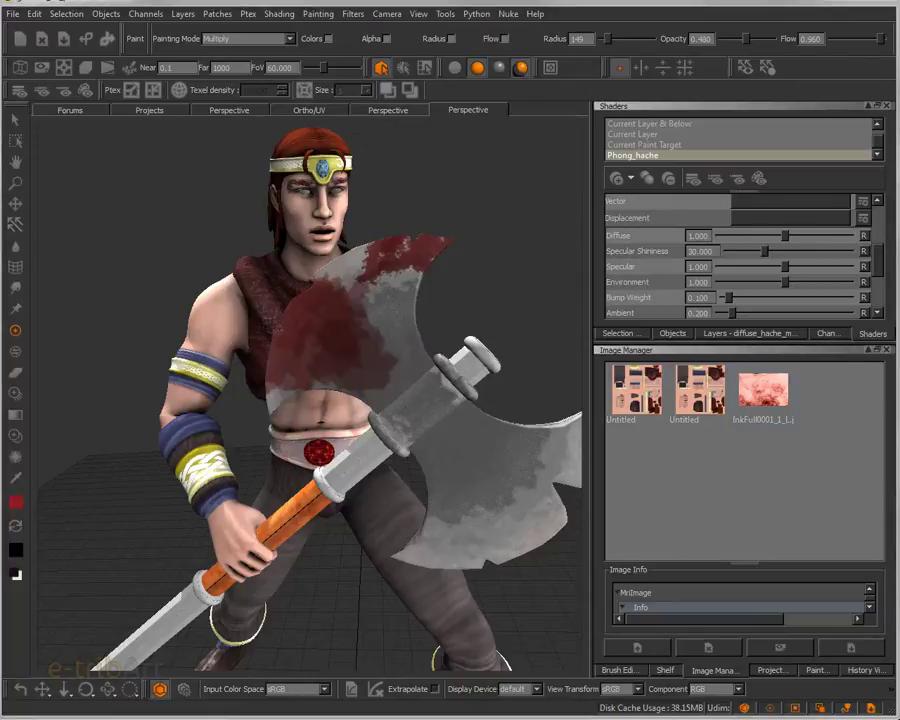
drag(884, 457, 840, 470)
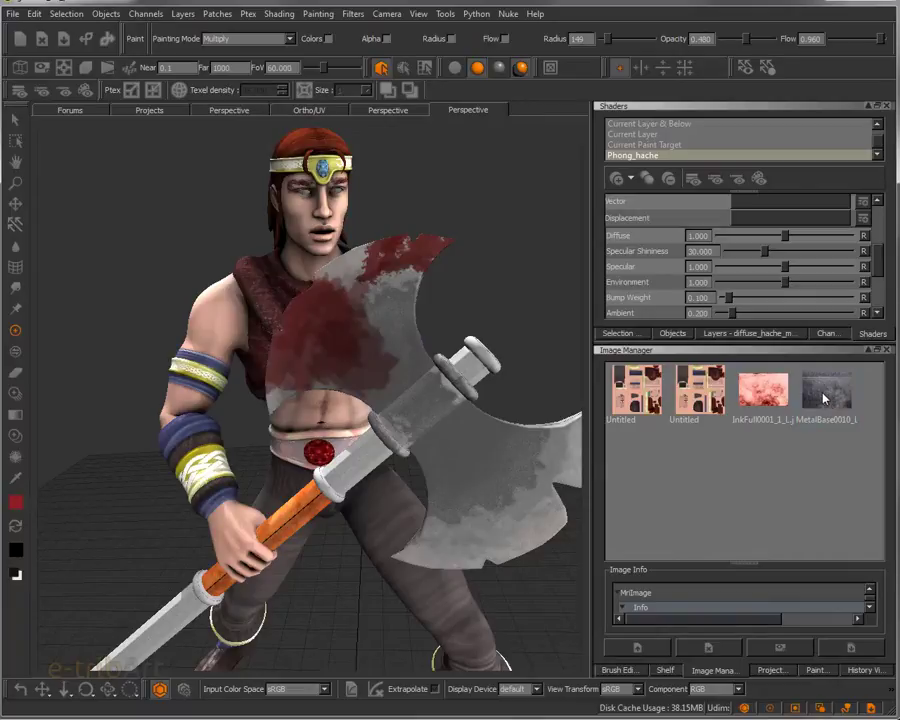
mouse_move(825, 399)
mouse_down()
mouse_move(360, 362)
mouse_move(322, 326)
mouse_up()
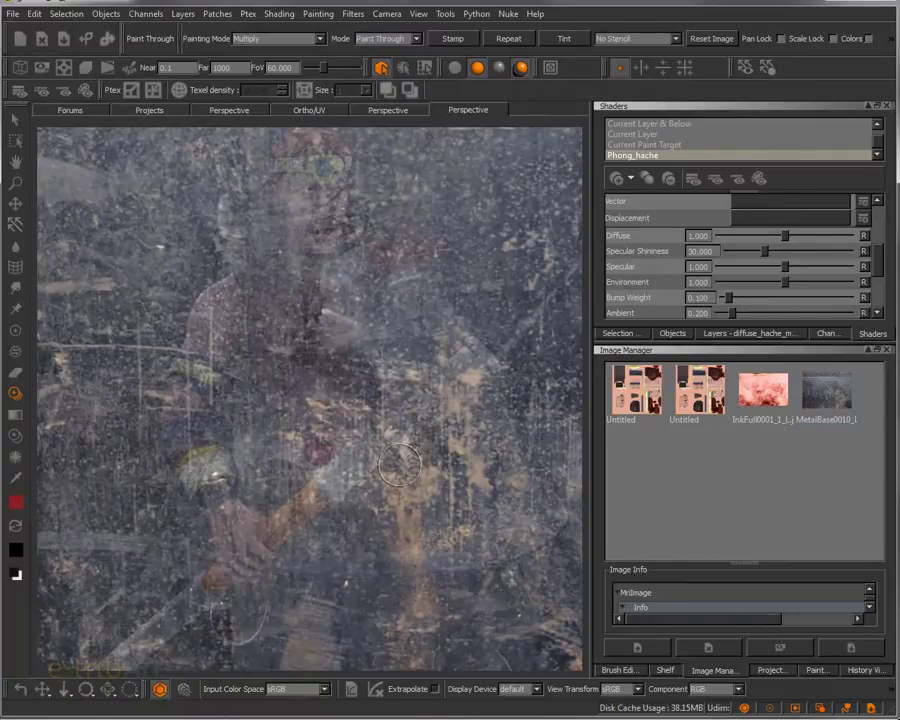
Try painting the metal texture through in Multiply, undo it and set the painting mode to Normal.
mouse_move(378, 380)
mouse_down()
mouse_move(356, 392)
mouse_move(361, 376)
mouse_move(336, 358)
mouse_move(294, 372)
mouse_move(316, 294)
mouse_move(256, 408)
mouse_move(338, 347)
mouse_move(319, 364)
mouse_move(347, 352)
mouse_move(366, 454)
mouse_up()
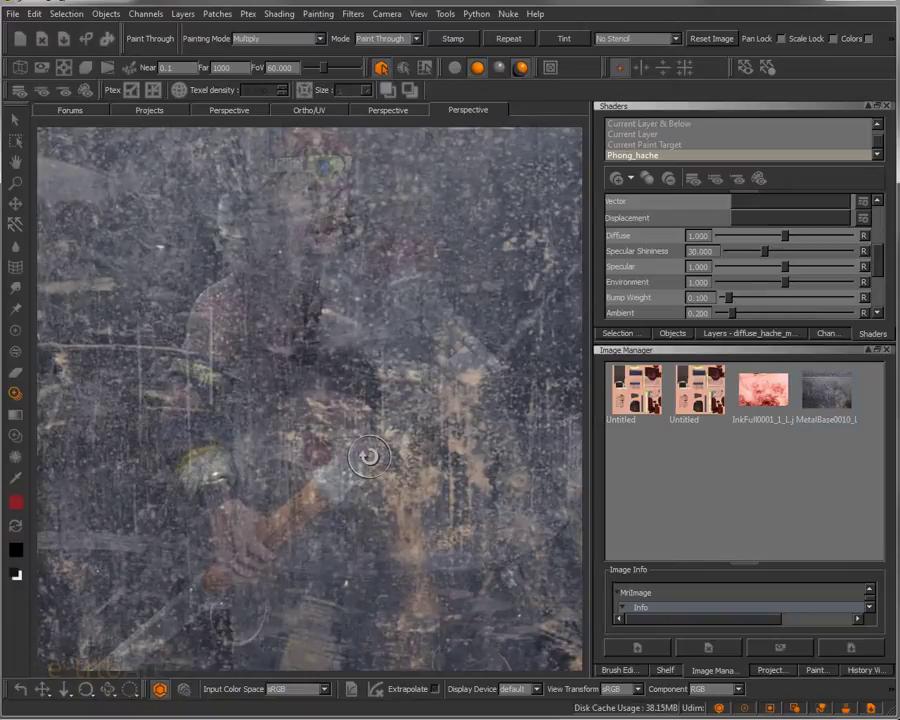
key(ctrl+z)
click(262, 40)
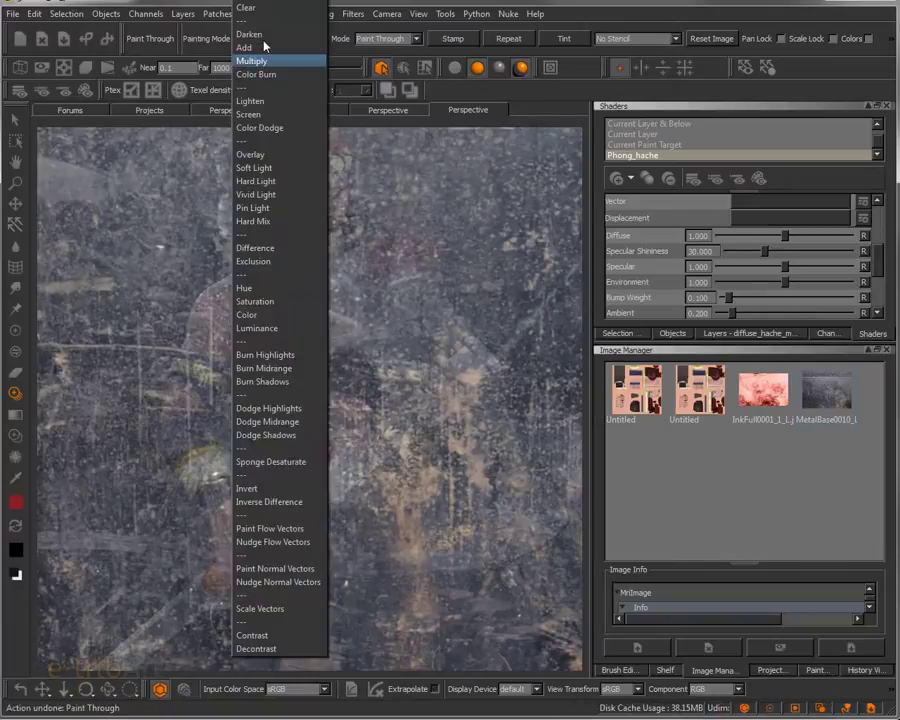
key(Escape)
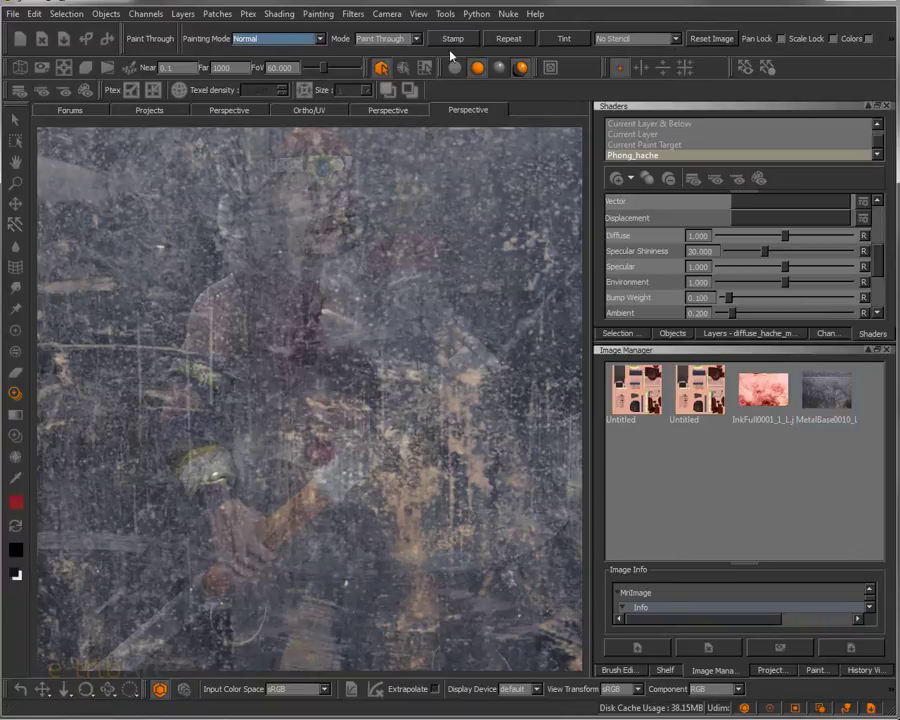
Keep the image mode on Paint Through, try a stroke of the metal texture on the axe blade and undo it.
click(364, 40)
click(365, 41)
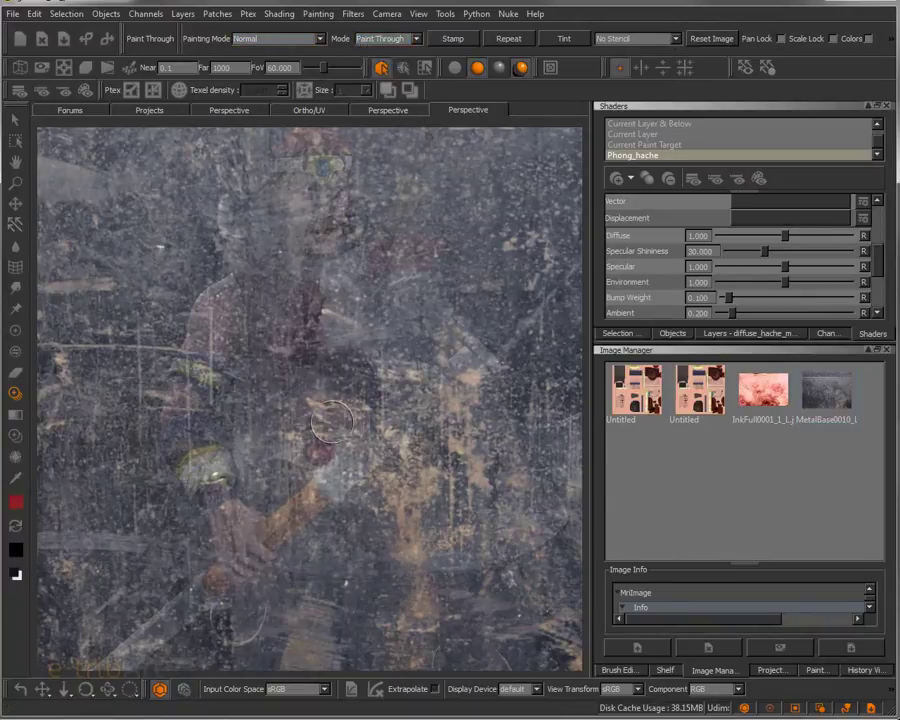
mouse_move(341, 330)
mouse_down()
mouse_move(317, 383)
mouse_move(305, 350)
mouse_move(275, 390)
mouse_move(278, 322)
mouse_move(310, 314)
mouse_move(354, 381)
mouse_move(342, 306)
mouse_move(304, 291)
mouse_move(316, 328)
mouse_up()
key(ctrl+z)
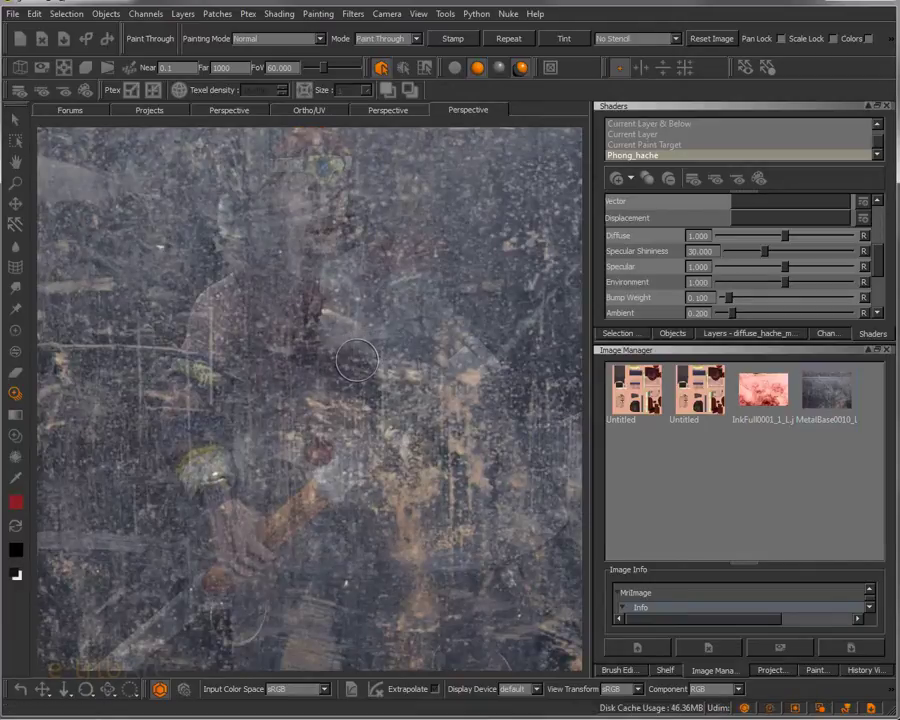
Scale down and slightly rotate the metal texture image, and move it over the axe head.
mouse_move(344, 350)
ctrl+mouse_down()
mouse_move(364, 372)
mouse_move(353, 357)
ctrl+mouse_up()
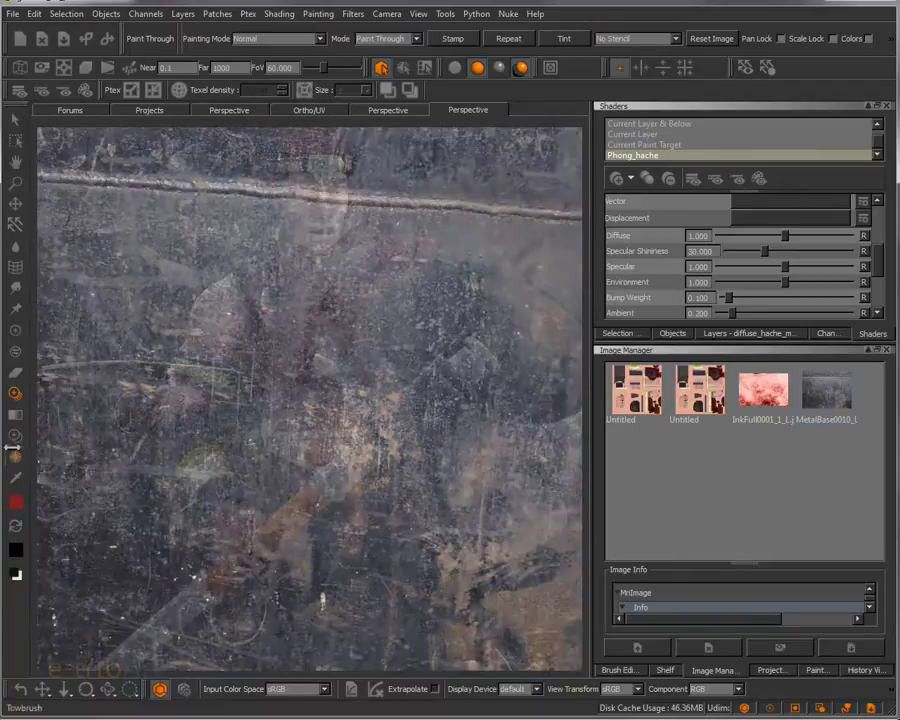
mouse_move(396, 361)
ctrl+shift+mouse_down()
mouse_move(96, 476)
mouse_move(189, 461)
ctrl+shift+mouse_up()
right_drag(187, 460, 176, 464)
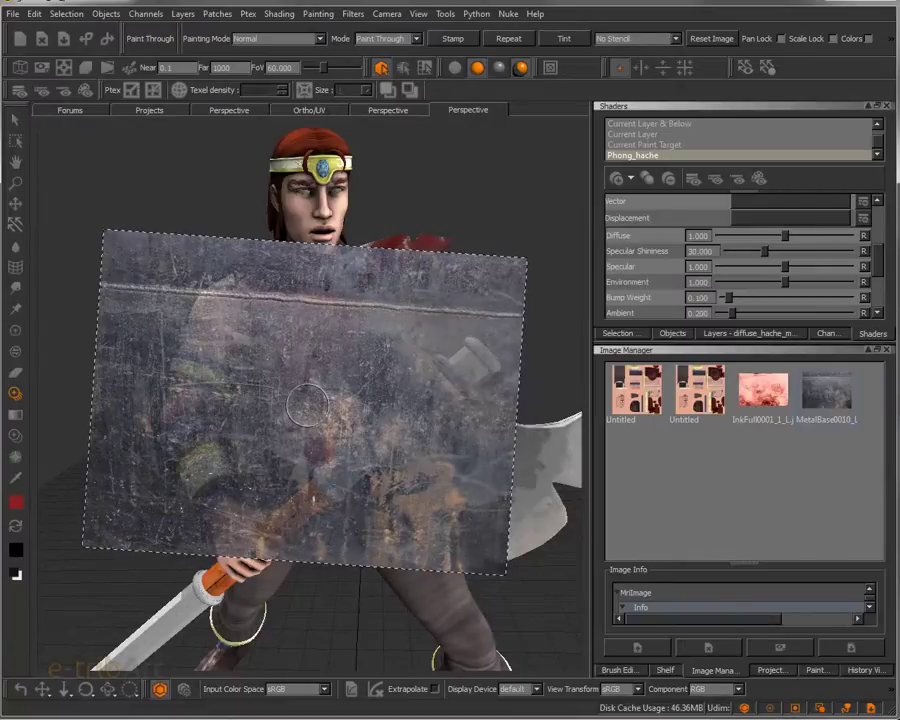
mouse_move(307, 404)
shift+mouse_down()
mouse_move(336, 319)
mouse_move(344, 495)
mouse_move(324, 526)
mouse_move(402, 320)
mouse_move(435, 333)
mouse_move(441, 326)
shift+mouse_up()
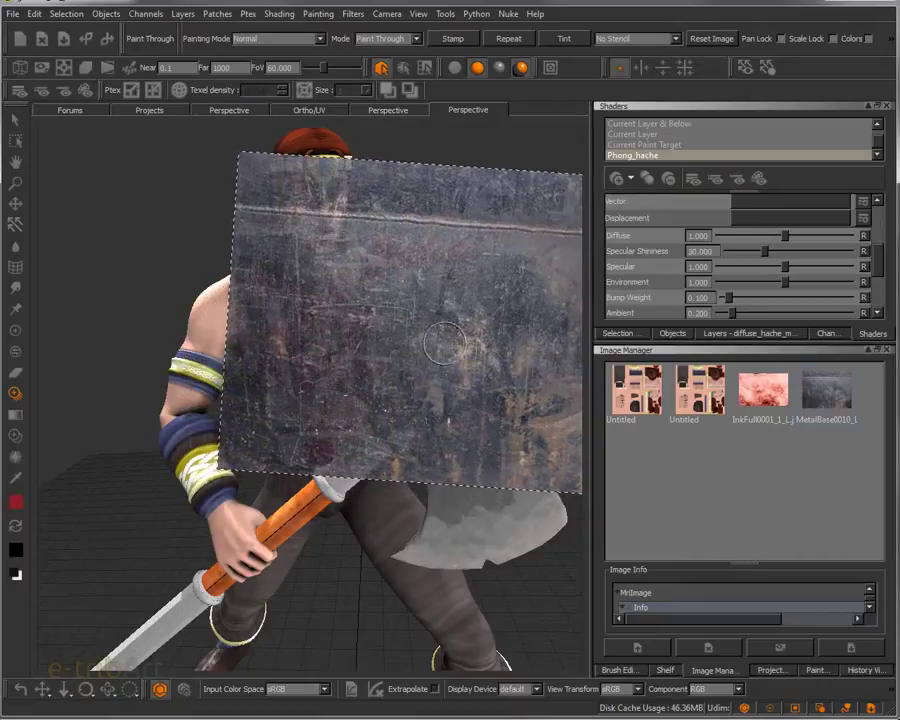
Try painting the metal texture onto the axe blade, undo the stroke and rotate and reposition the image diagonally over the axe head.
mouse_move(323, 302)
mouse_down()
mouse_move(316, 324)
mouse_move(300, 330)
mouse_move(281, 385)
mouse_move(345, 374)
mouse_move(336, 300)
mouse_move(307, 318)
mouse_move(335, 266)
mouse_move(336, 316)
mouse_move(360, 368)
mouse_up()
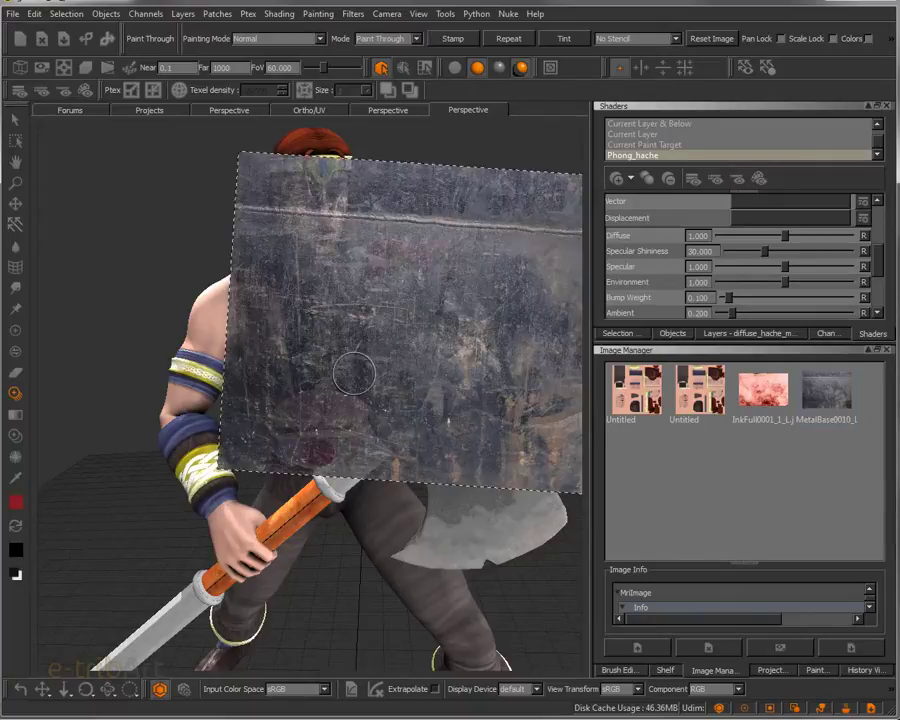
key(ctrl+z)
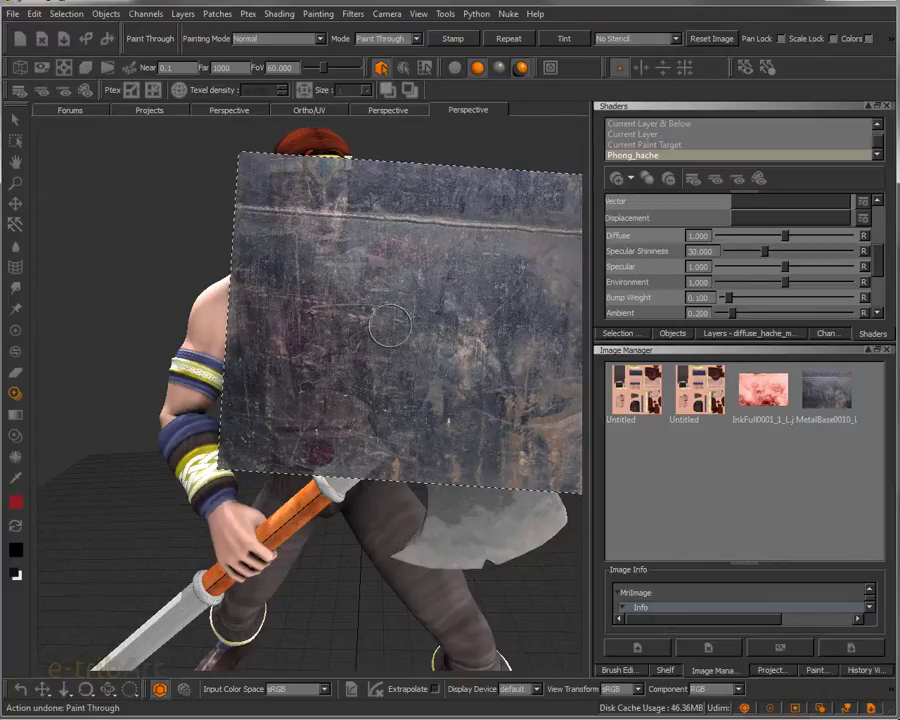
drag(388, 315, 406, 350)
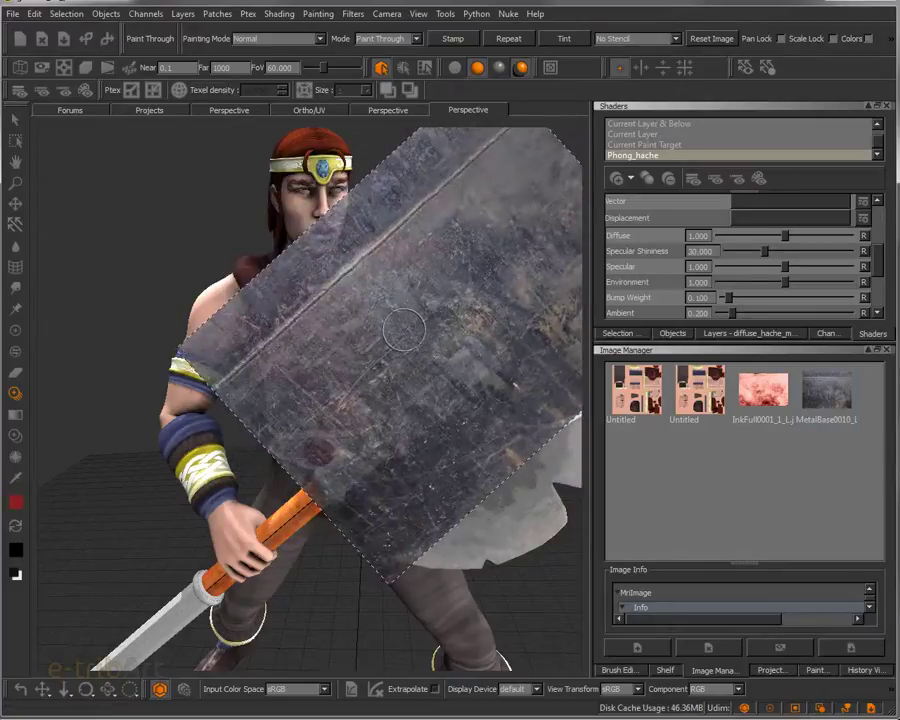
shift+drag(403, 324, 345, 297)
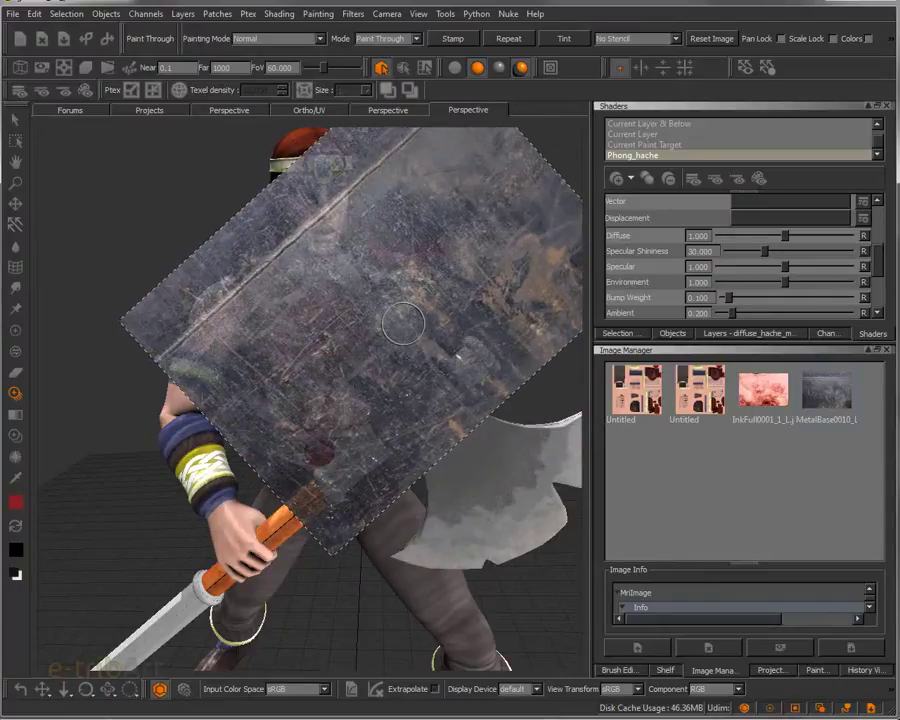
Paint the metal texture through over the blood-stained upper axe blade and switch to the Paint tool.
shift+drag(403, 324, 419, 320)
mouse_move(283, 326)
mouse_down()
mouse_move(296, 326)
mouse_move(273, 400)
mouse_up()
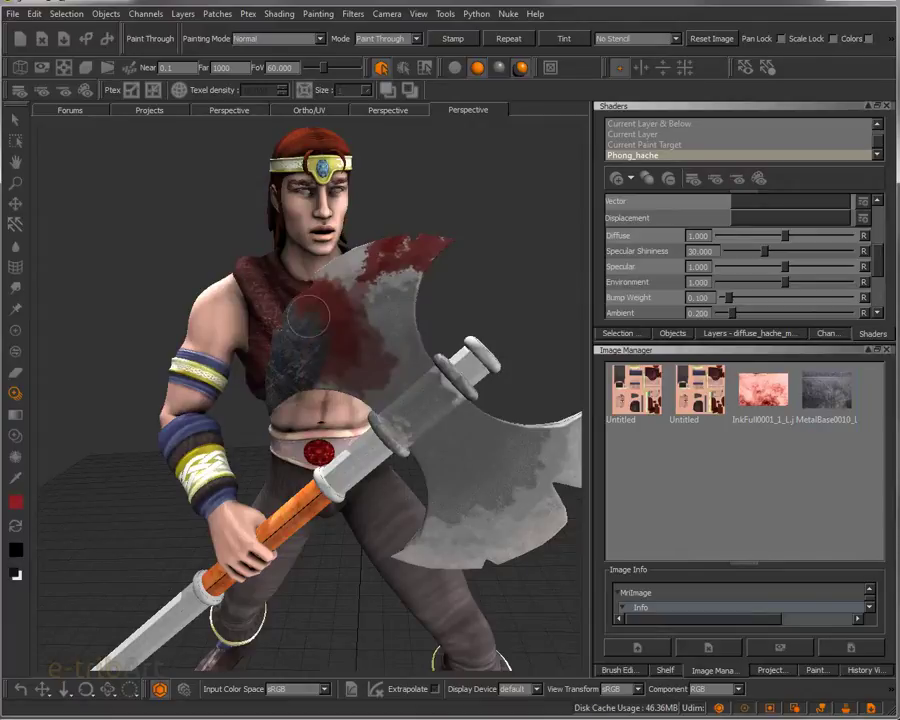
mouse_move(343, 280)
mouse_down()
mouse_move(301, 334)
mouse_move(306, 289)
mouse_move(325, 369)
mouse_move(334, 325)
mouse_move(362, 342)
mouse_move(358, 362)
mouse_move(378, 388)
mouse_move(382, 330)
mouse_move(368, 265)
mouse_move(425, 245)
mouse_move(314, 308)
mouse_move(318, 299)
mouse_move(379, 376)
mouse_move(413, 371)
mouse_up()
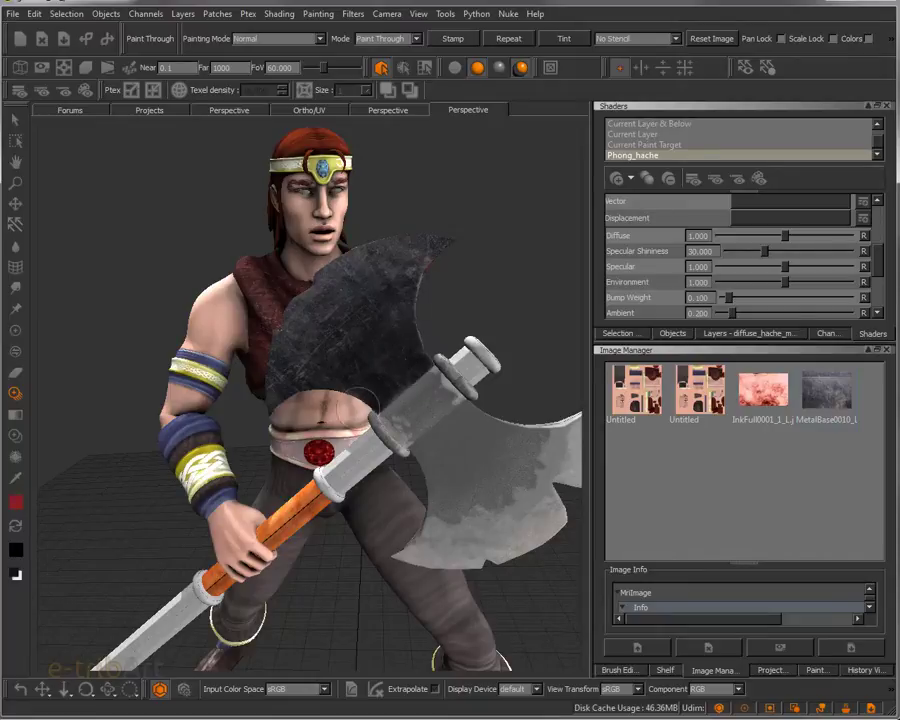
drag(416, 264, 410, 268)
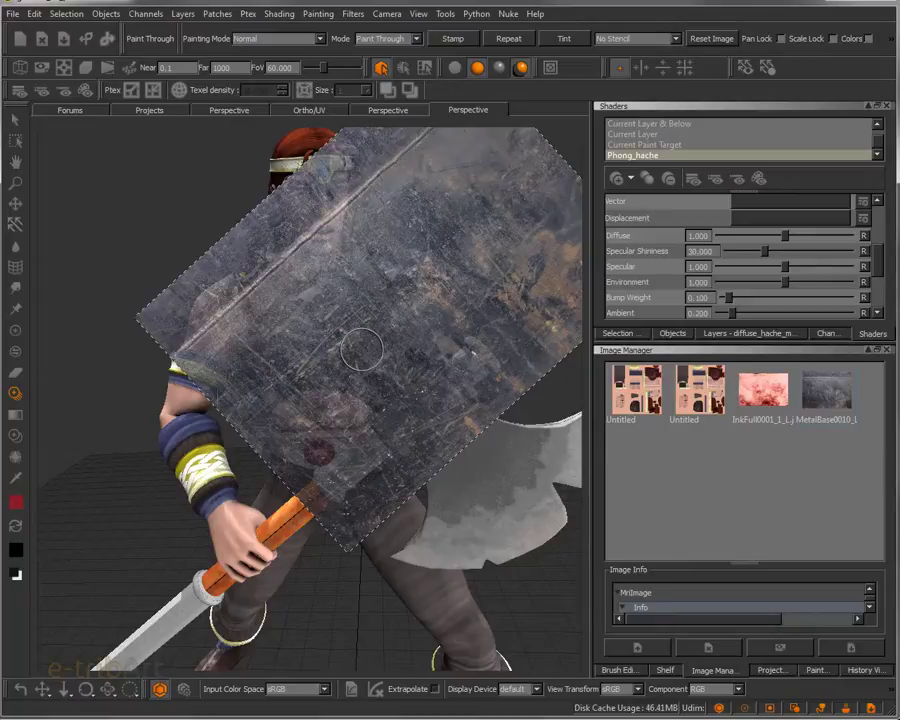
click(372, 336)
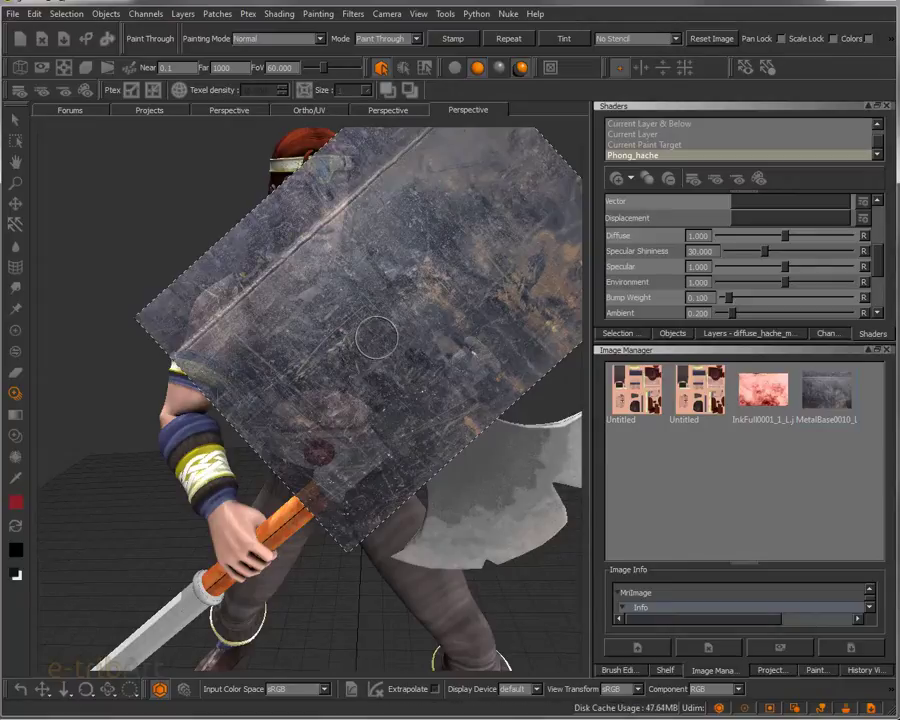
click(15, 330)
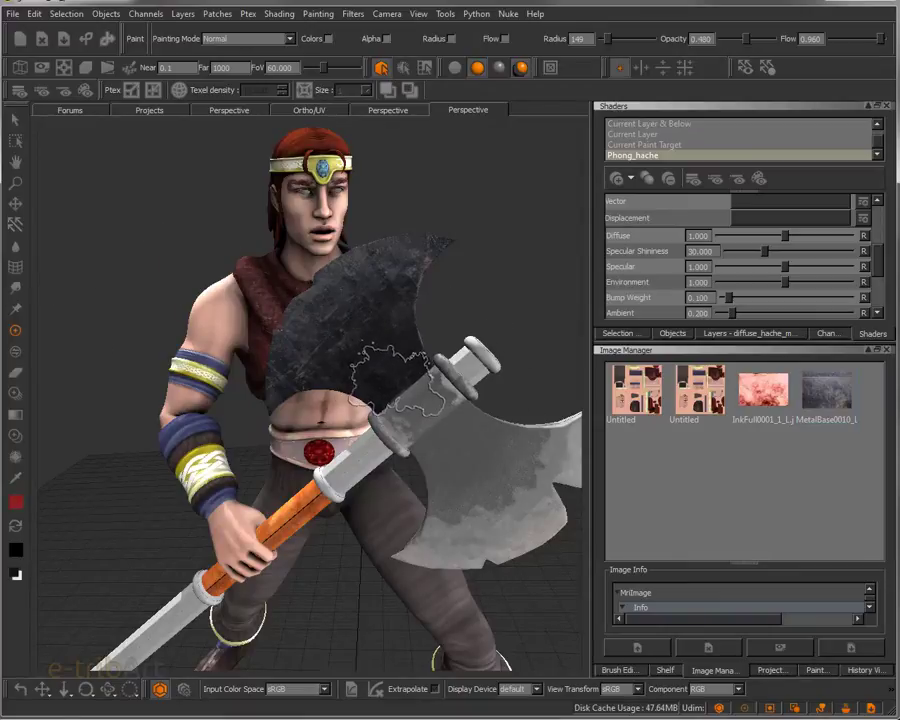
alt+drag(384, 392, 407, 397)
mouse_move(405, 397)
right_down()
mouse_move(418, 370)
mouse_move(354, 396)
mouse_move(207, 408)
mouse_move(416, 402)
mouse_move(385, 372)
right_up()
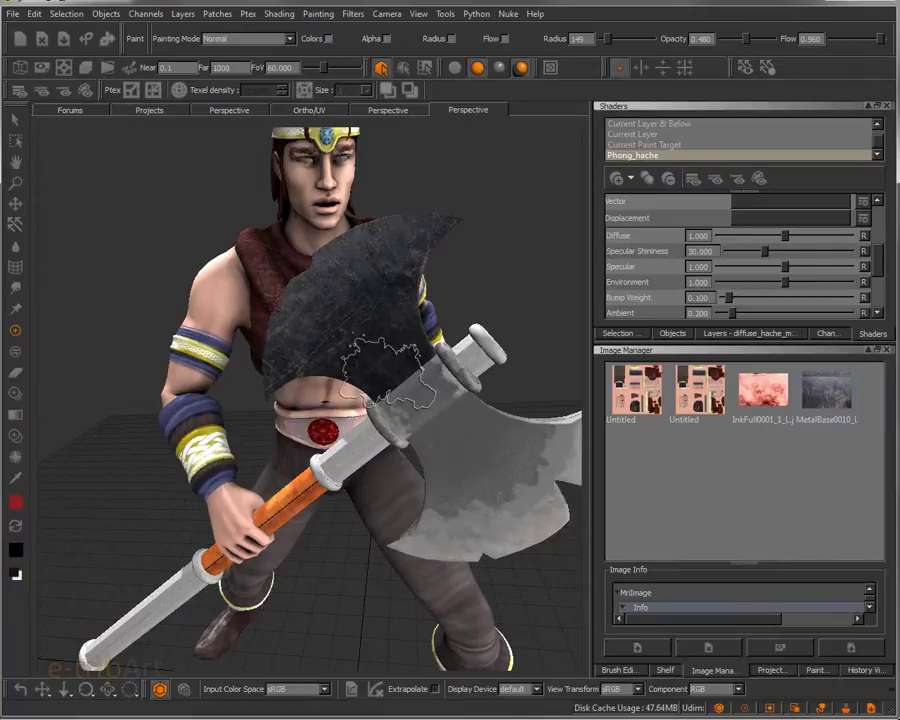
right_drag(388, 372, 360, 372)
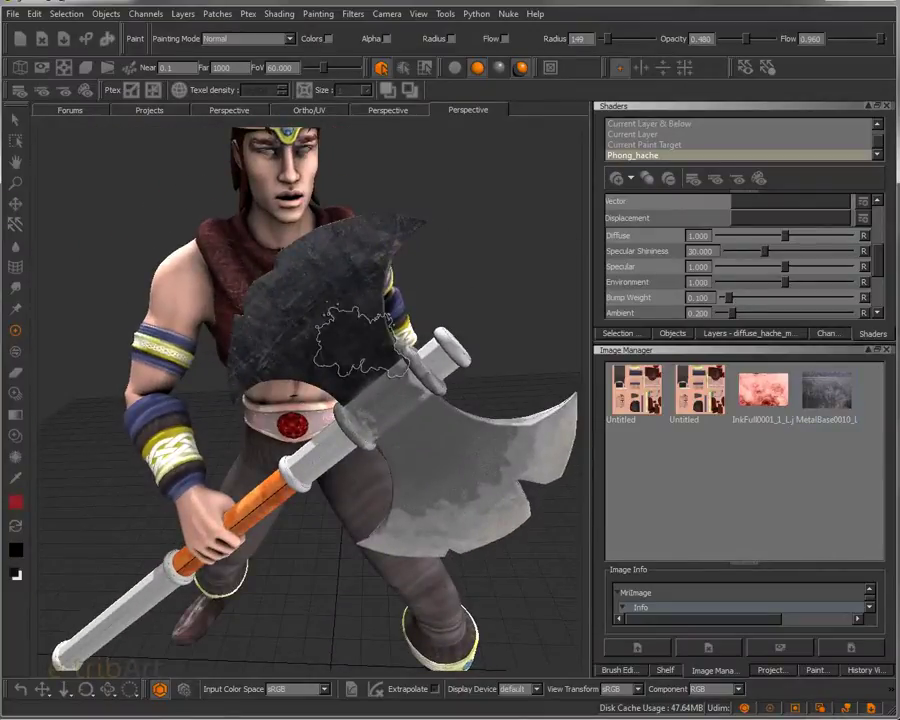
alt+middle_drag(319, 356, 365, 325)
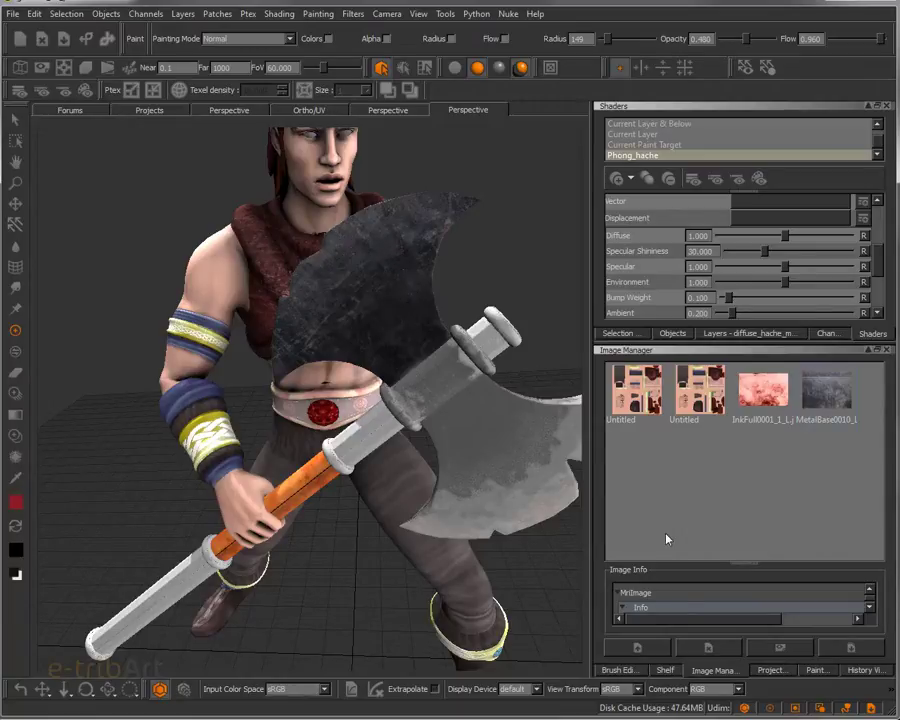
Browse the brush shelves, viewing Rust_Grunge_Brushes.abr and opening the craquelures.abr set.
click(630, 671)
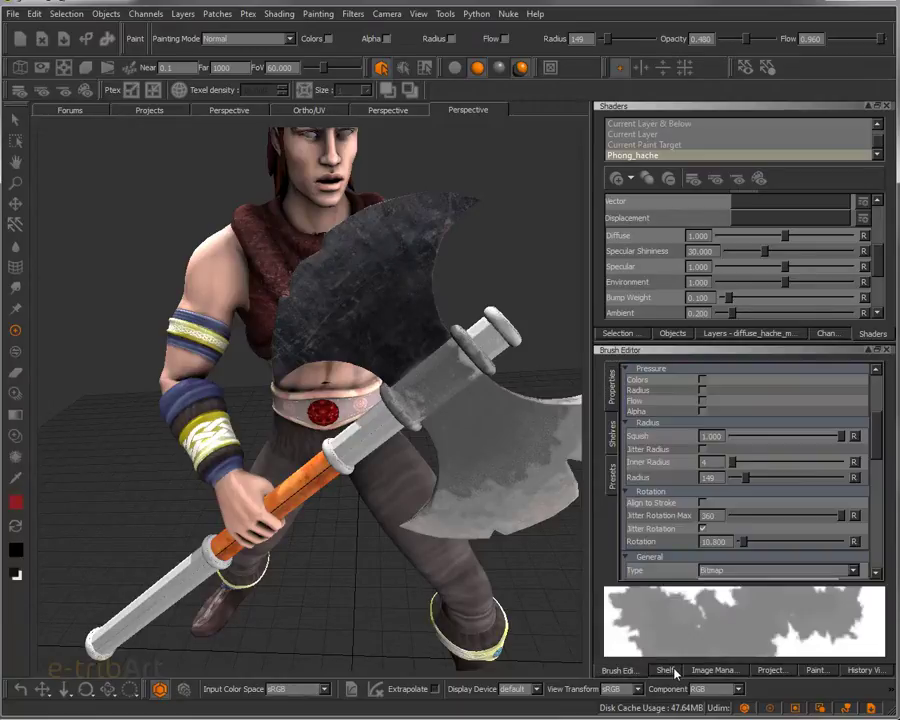
click(666, 670)
click(712, 671)
click(666, 670)
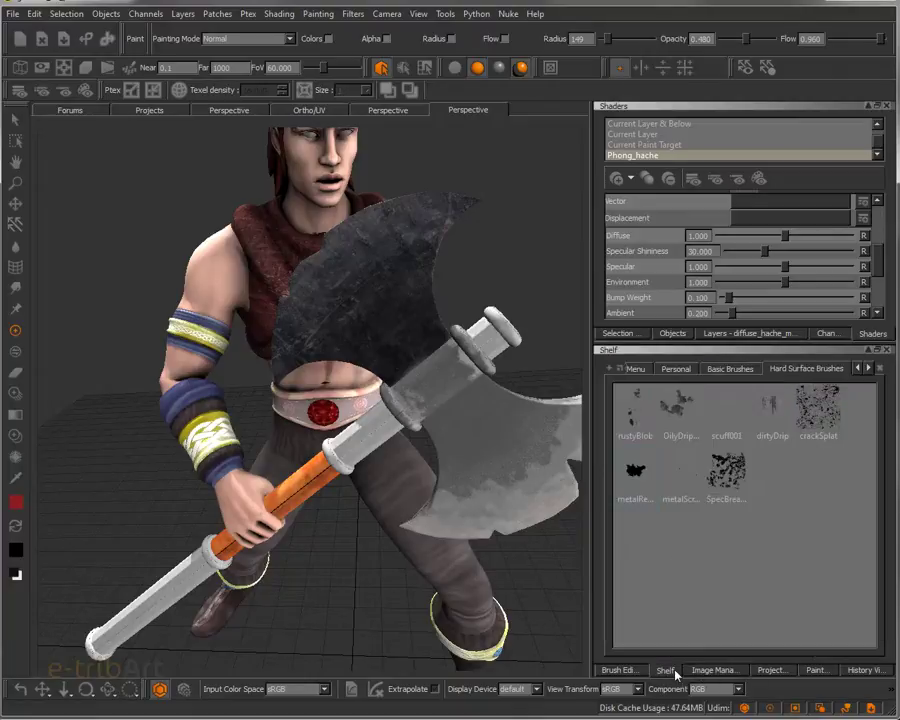
click(869, 370)
click(869, 370)
click(869, 370)
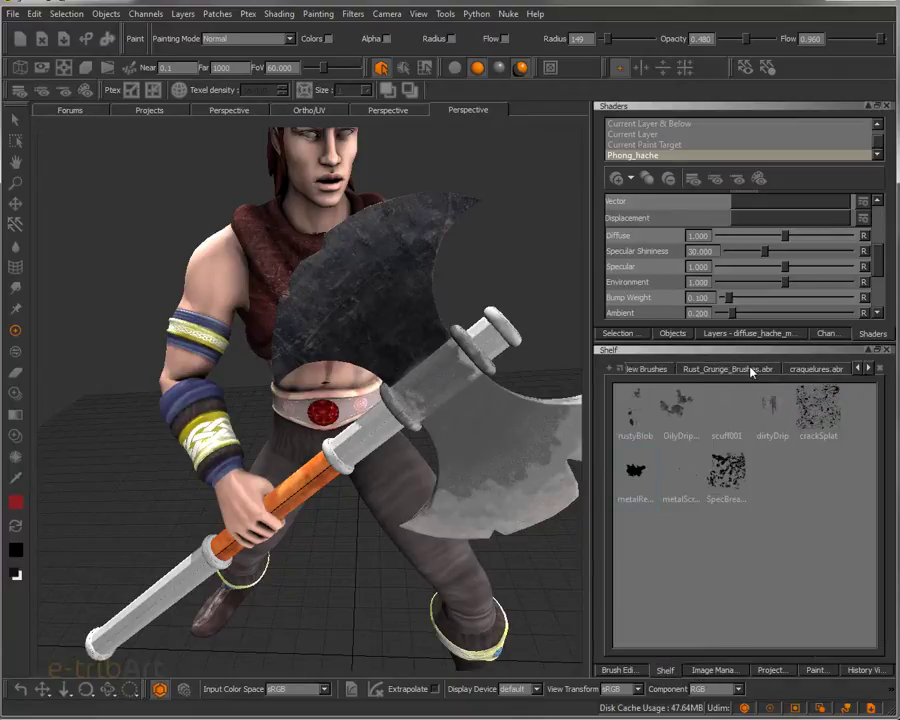
click(749, 369)
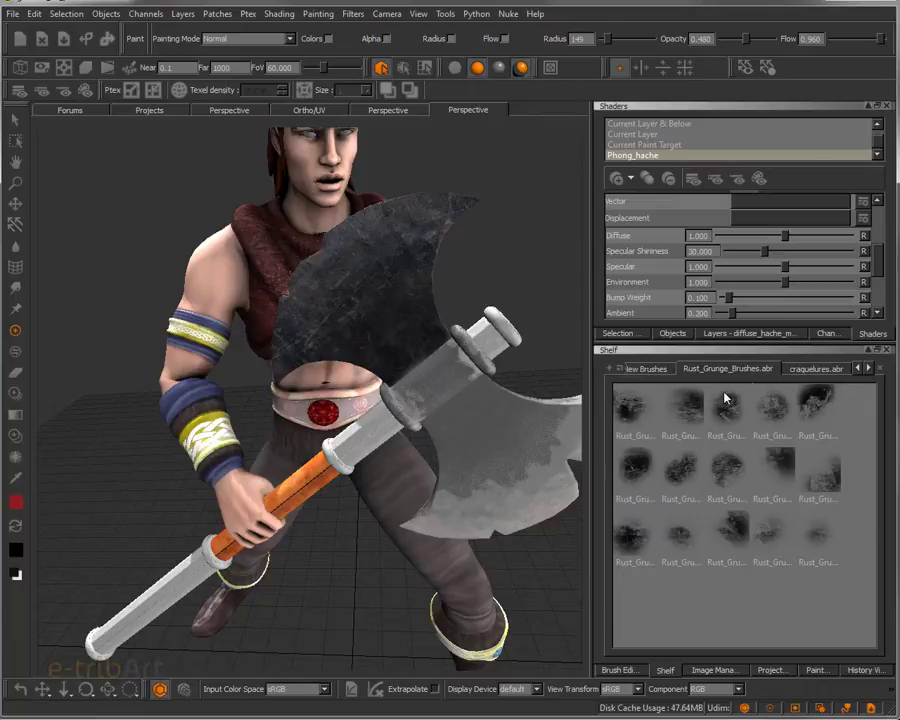
click(816, 369)
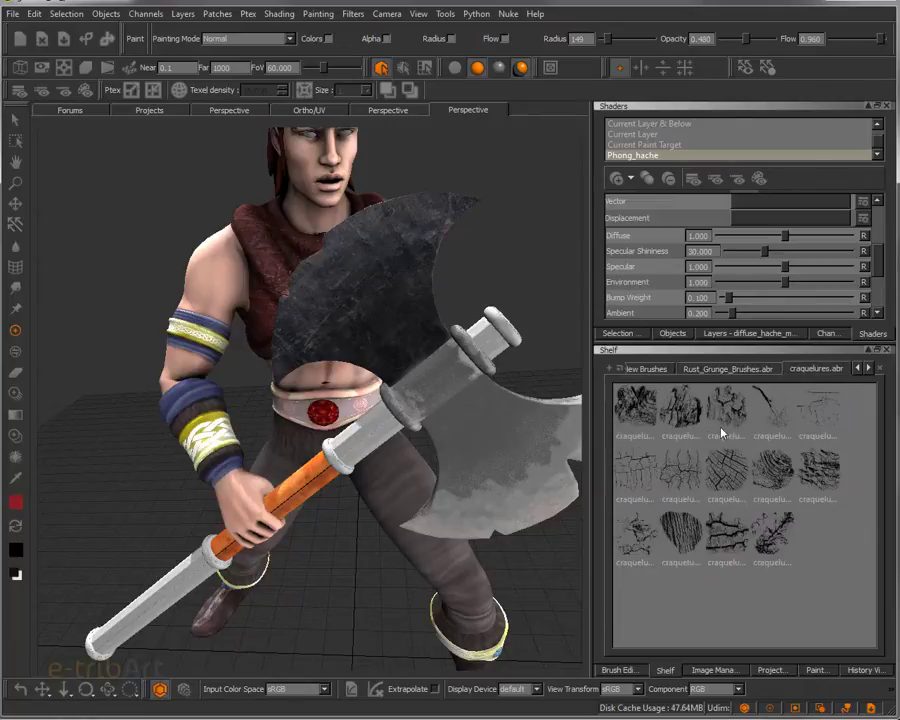
Choose a branching crack brush from craquelures.abr, set its radius to 329 and paint dark red streaks down the upper axe blade.
click(672, 490)
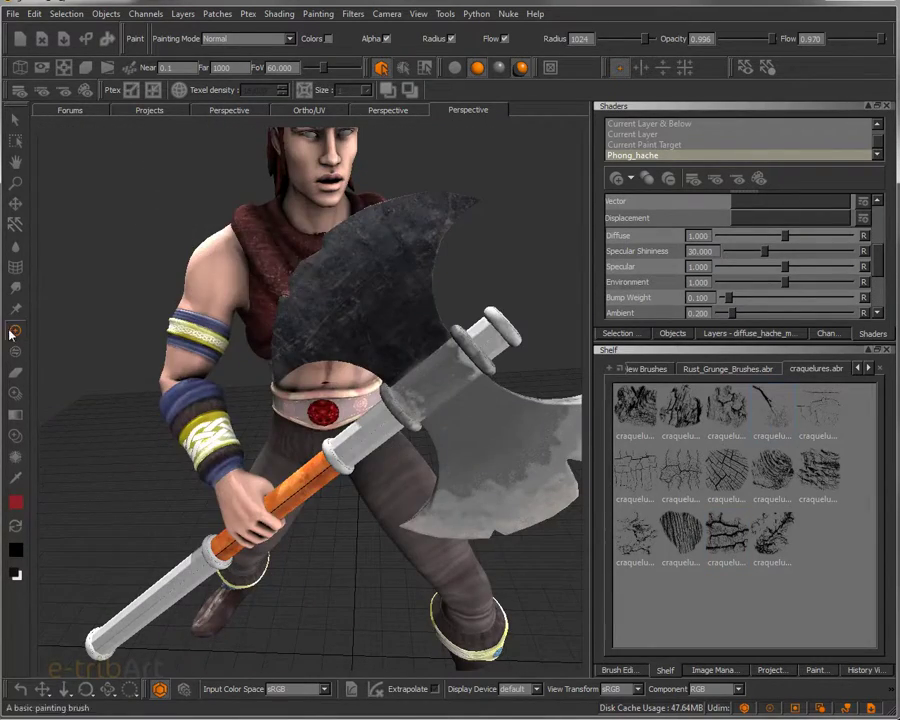
key(BackSpace)
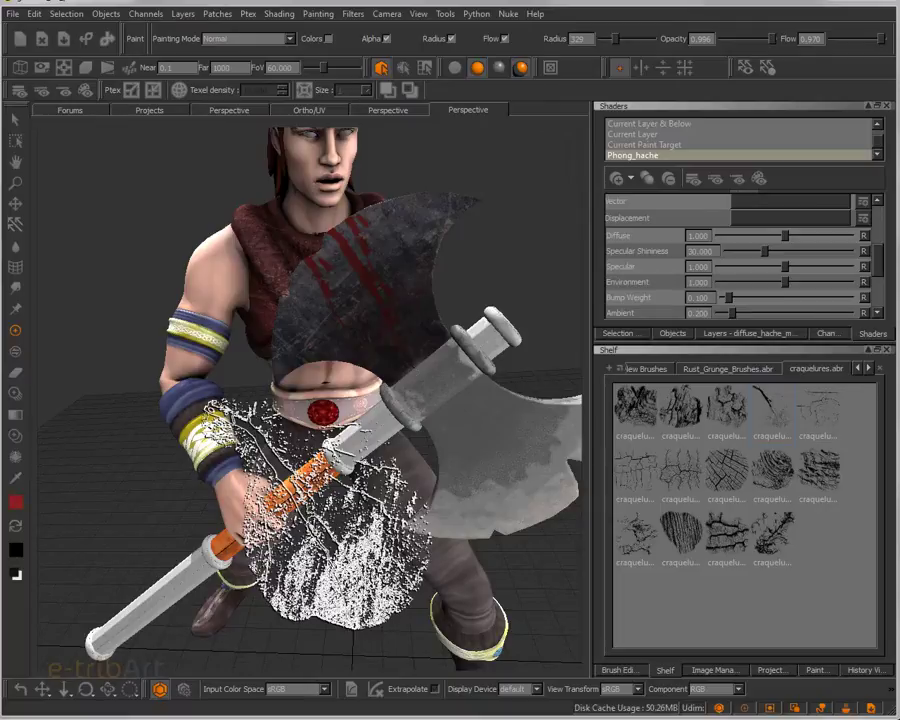
mouse_move(410, 325)
alt+mouse_down()
mouse_move(366, 356)
mouse_move(389, 339)
alt+mouse_up()
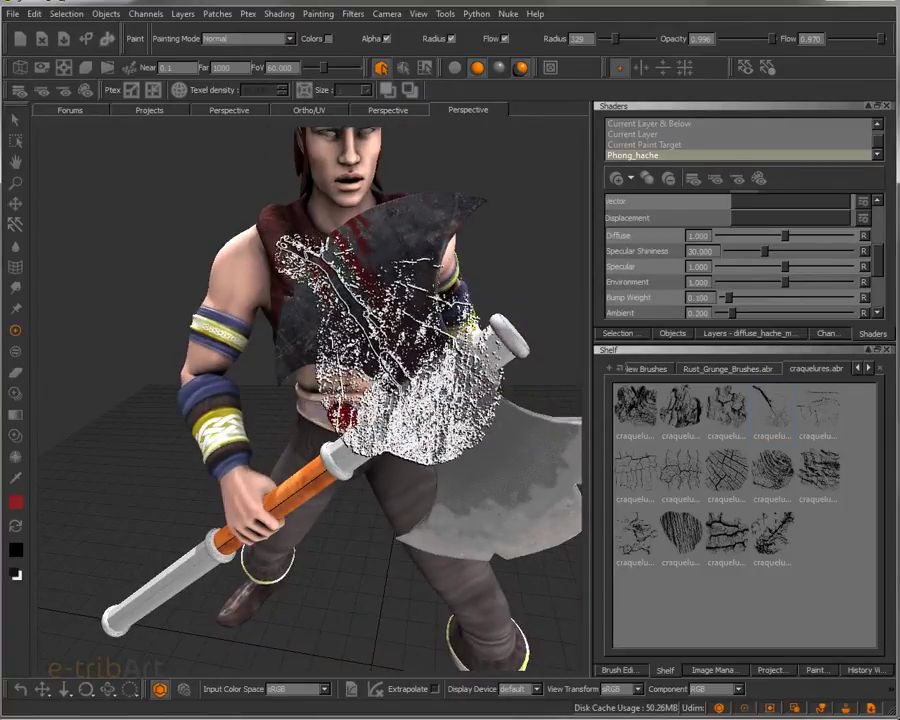
click(389, 348)
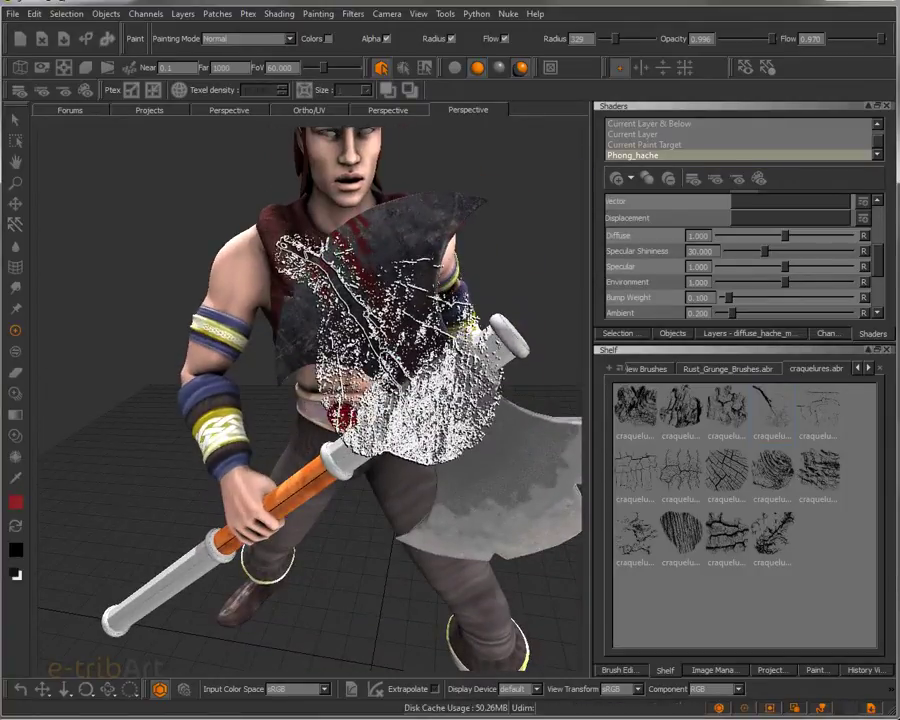
Examine the red streaks and metal texture on the axe blade from several viewing angles.
mouse_move(410, 325)
alt+mouse_down()
mouse_move(378, 352)
mouse_move(436, 348)
mouse_move(366, 416)
mouse_move(446, 331)
alt+mouse_up()
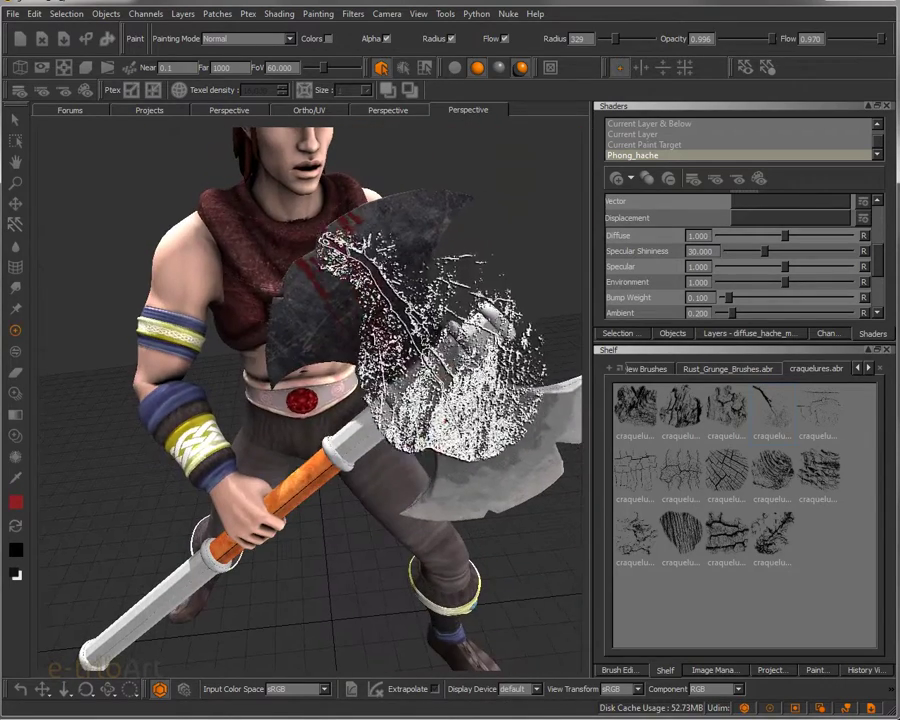
mouse_move(356, 375)
alt+mouse_down()
mouse_move(380, 345)
mouse_move(332, 372)
alt+mouse_up()
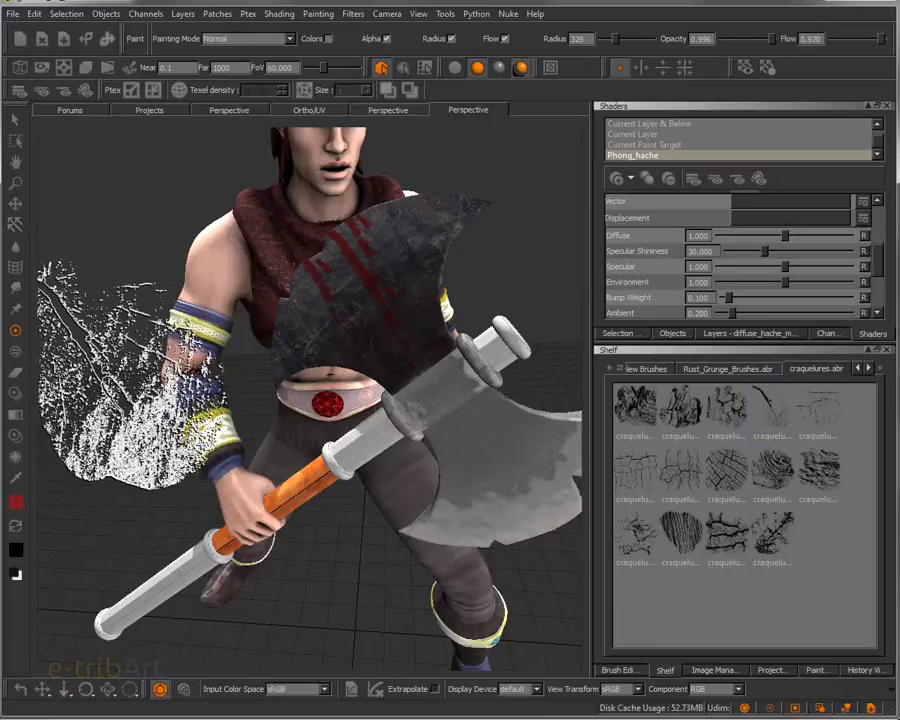
mouse_move(275, 552)
alt+mouse_down()
mouse_move(290, 522)
mouse_move(305, 520)
mouse_move(250, 525)
mouse_move(285, 532)
mouse_move(251, 562)
mouse_move(260, 530)
mouse_move(255, 545)
alt+mouse_up()
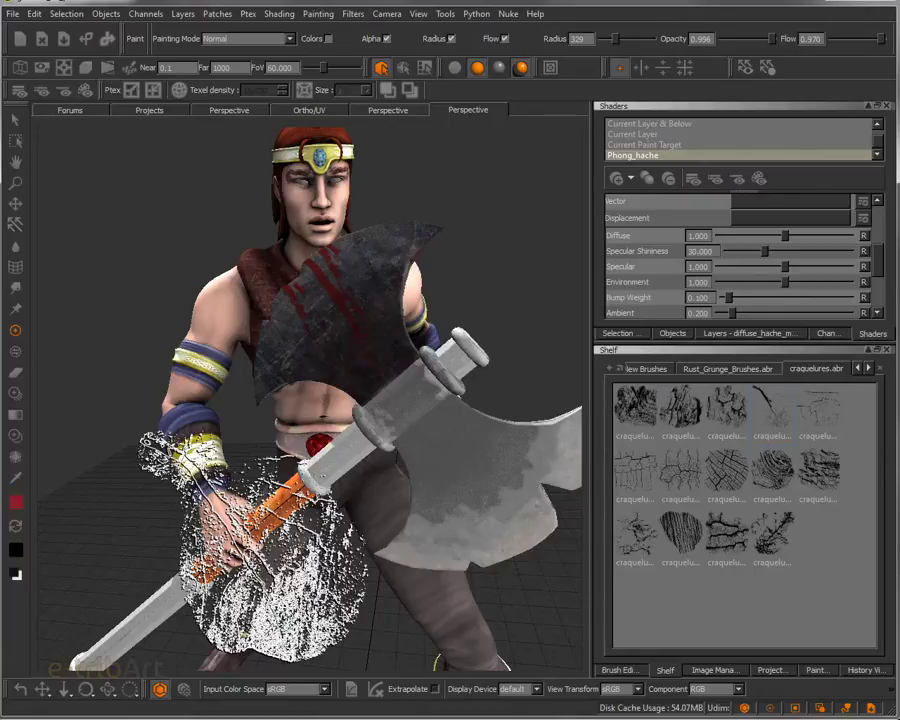
mouse_move(337, 470)
alt+mouse_down()
mouse_move(366, 475)
mouse_move(370, 466)
alt+mouse_up()
alt+middle_drag(370, 466, 401, 478)
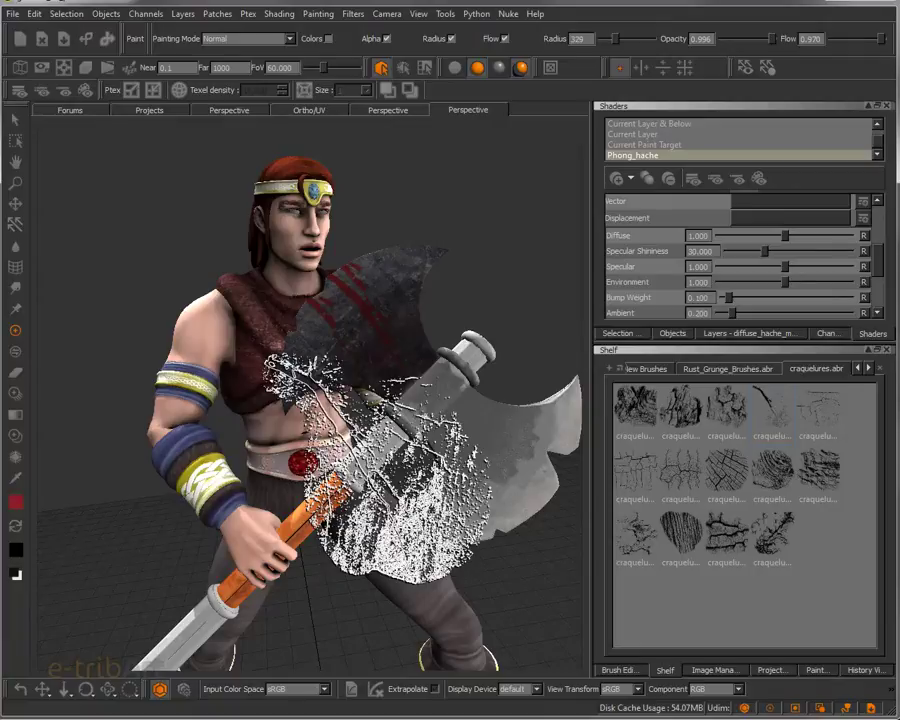
key(BackSpace)
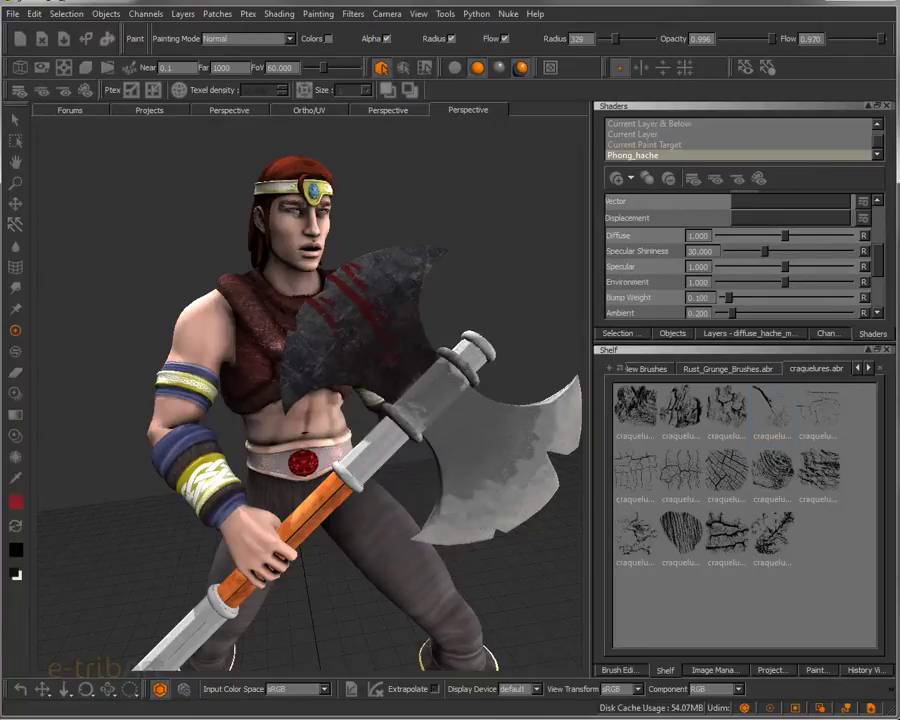